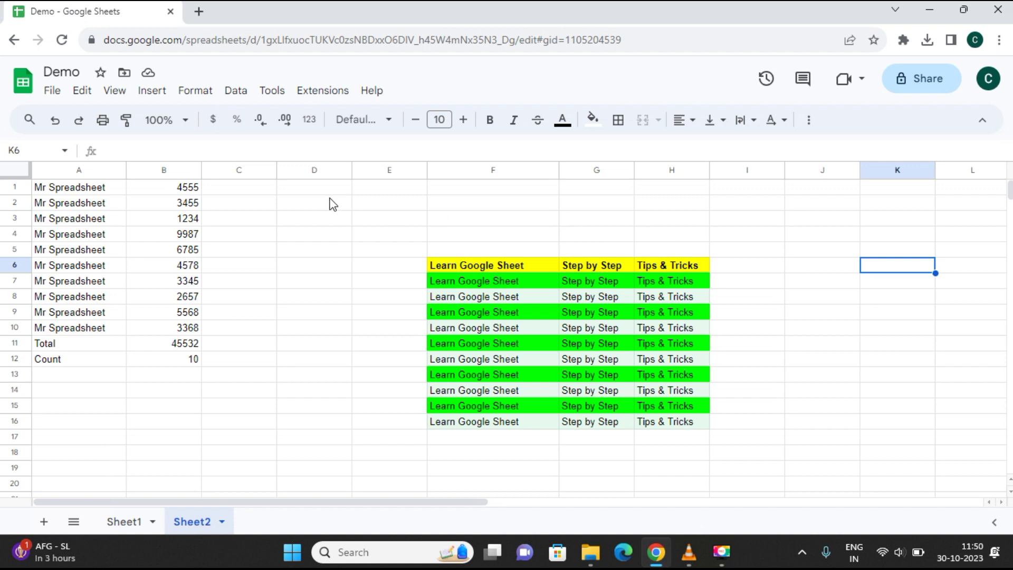
- Clear the values in cells B7 and B2 on Sheet2
click(320, 224)
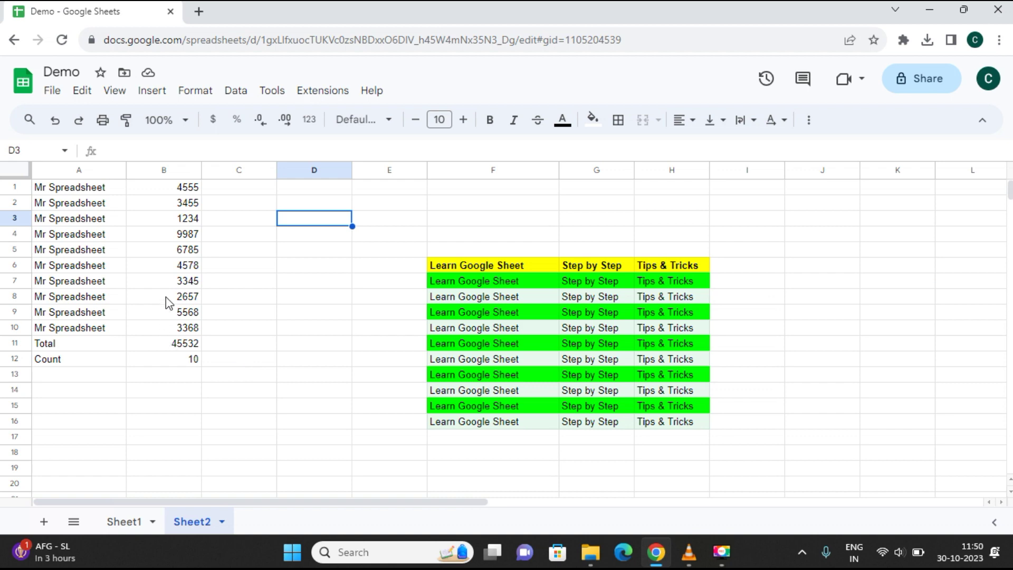
click(179, 285)
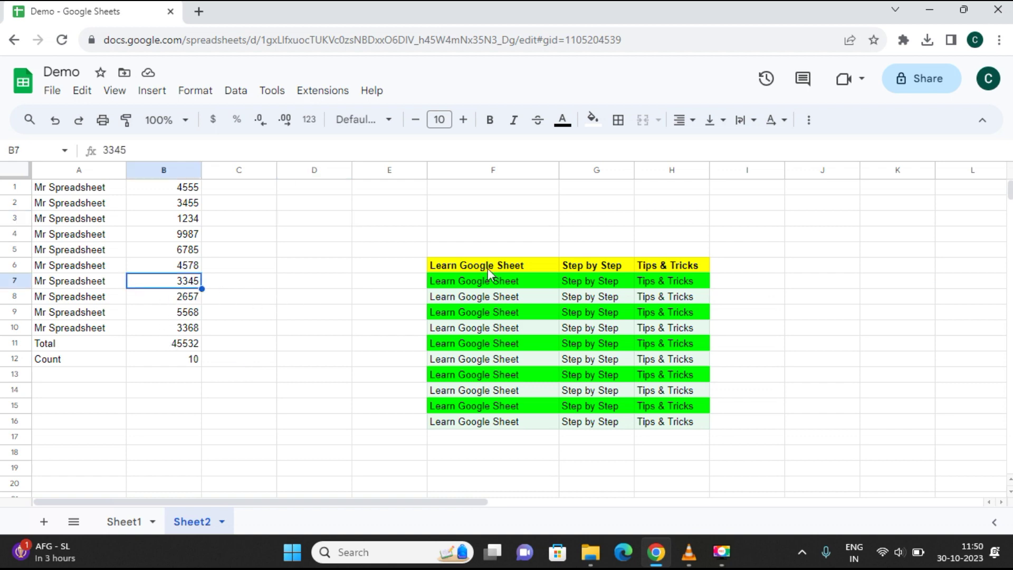
key(Delete)
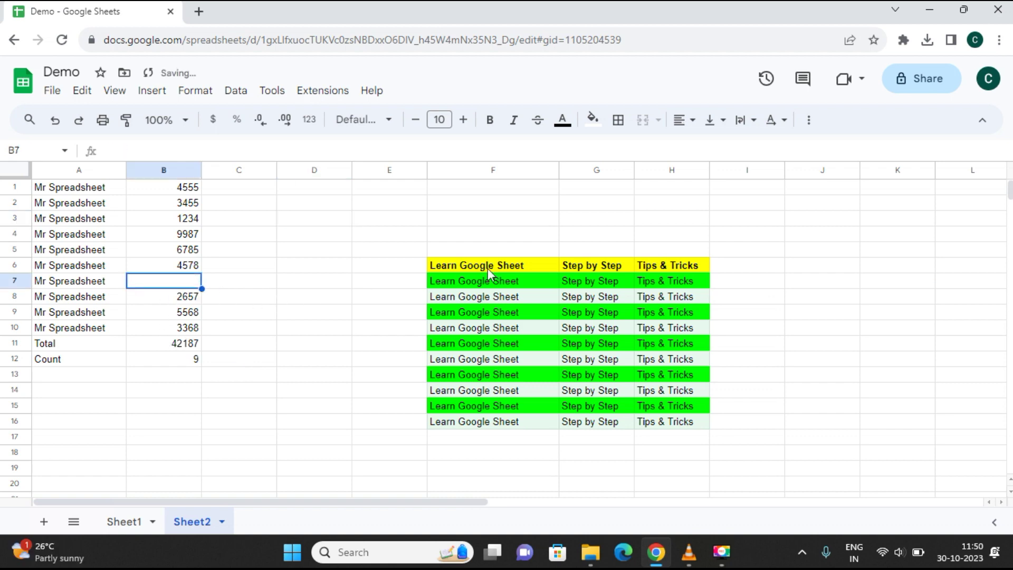
click(194, 209)
key(Delete)
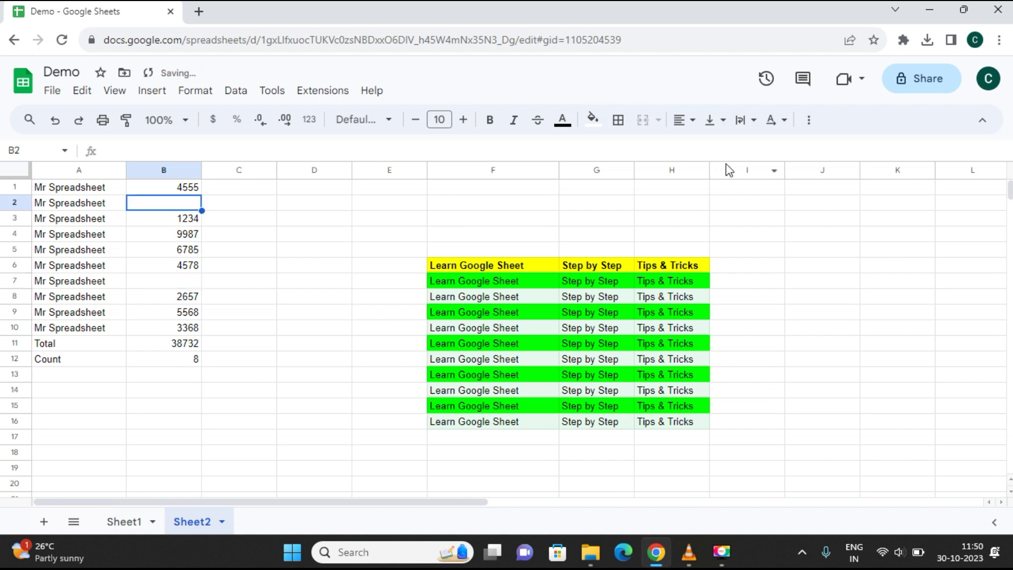
click(579, 193)
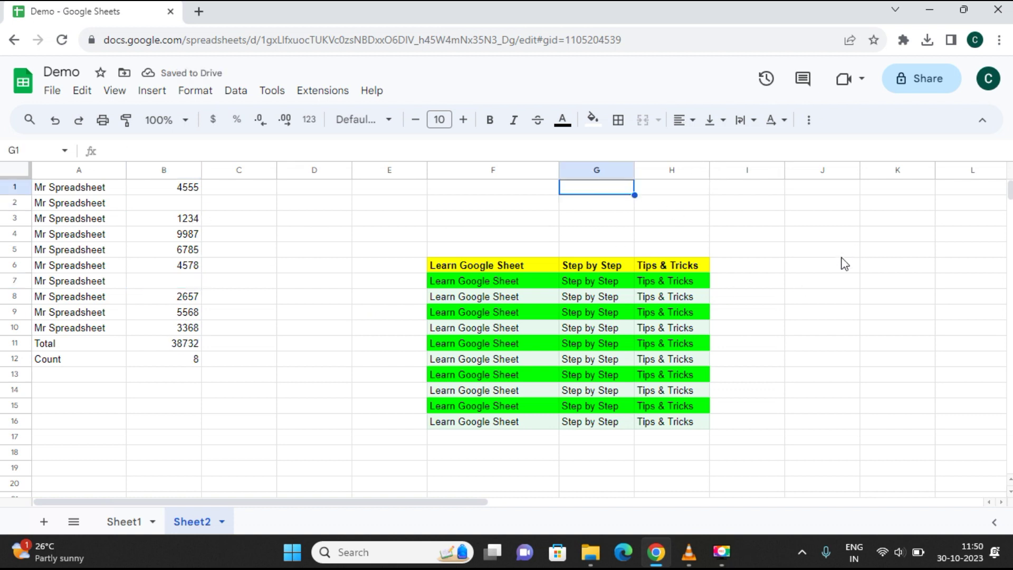
- Shorten the text in cell H10 to "Tips"
click(674, 334)
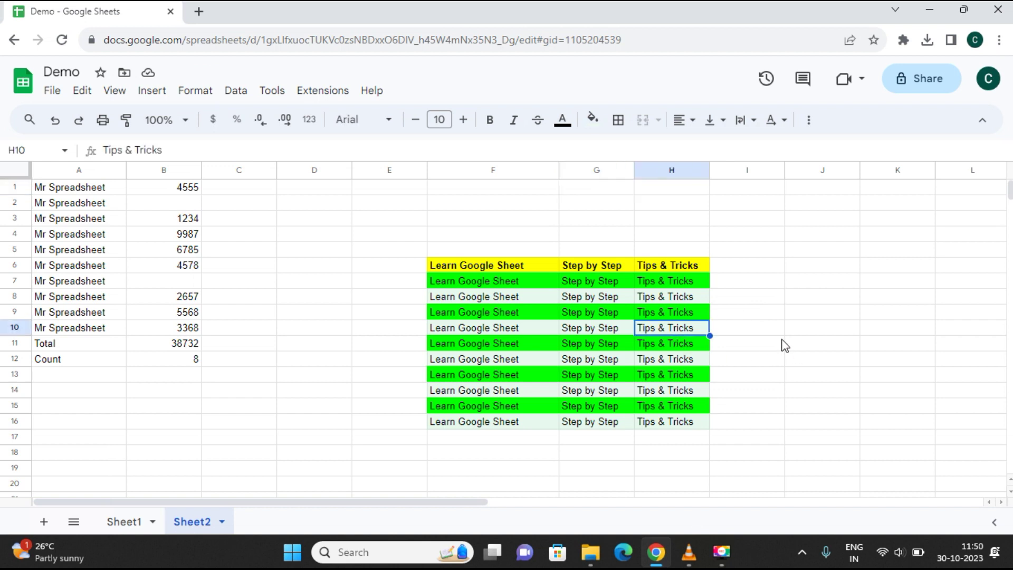
double_click(696, 327)
key(BackSpace)
key(BackSpace)
key(BackSpace)
key(BackSpace)
key(BackSpace)
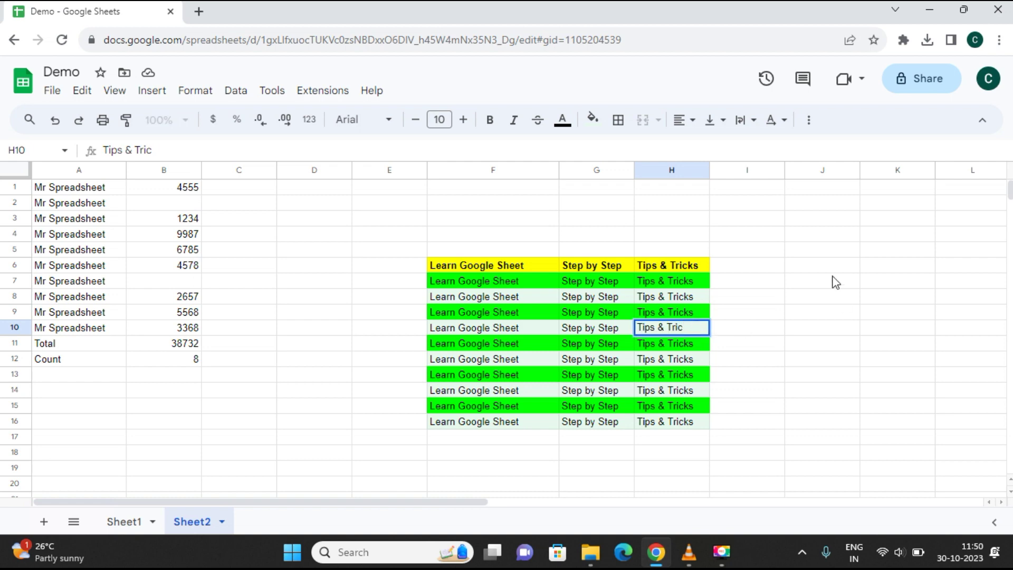
key(BackSpace)
key(BackSpace)
key(BackSpace)
key(BackSpace)
click(836, 282)
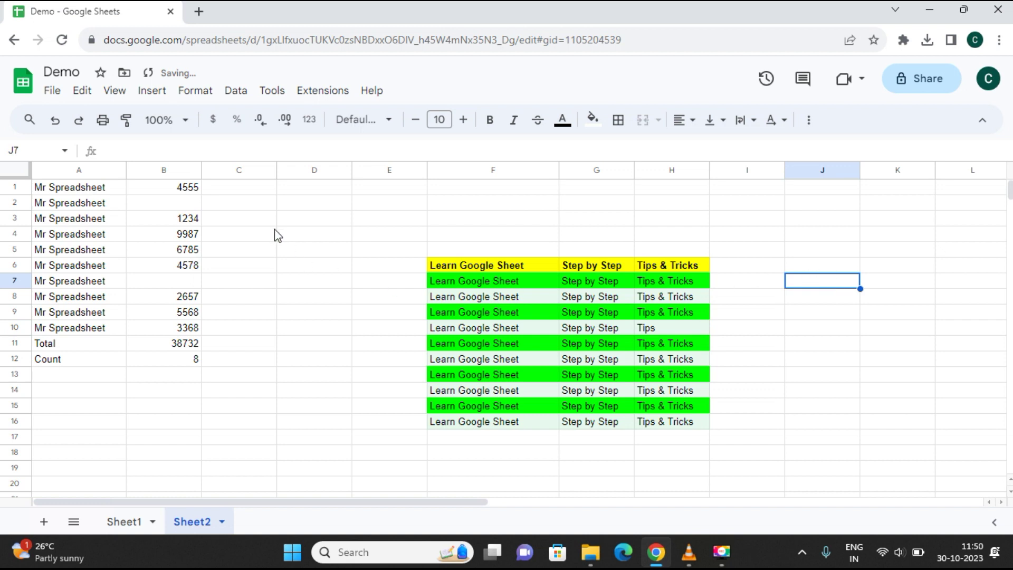
- Undo the text edit in H10 and the deletions in B2 and B7
click(189, 204)
click(186, 283)
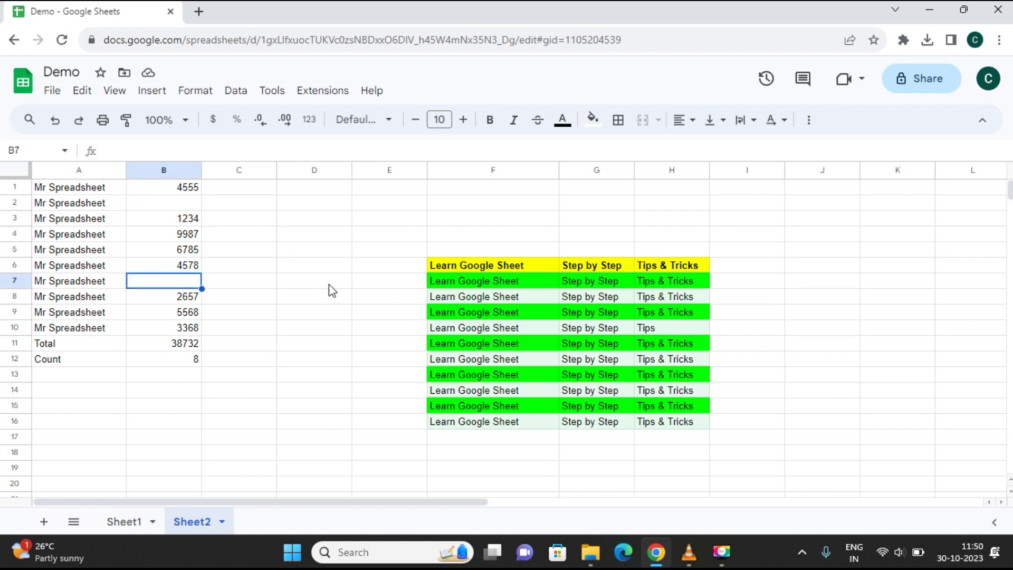
click(319, 316)
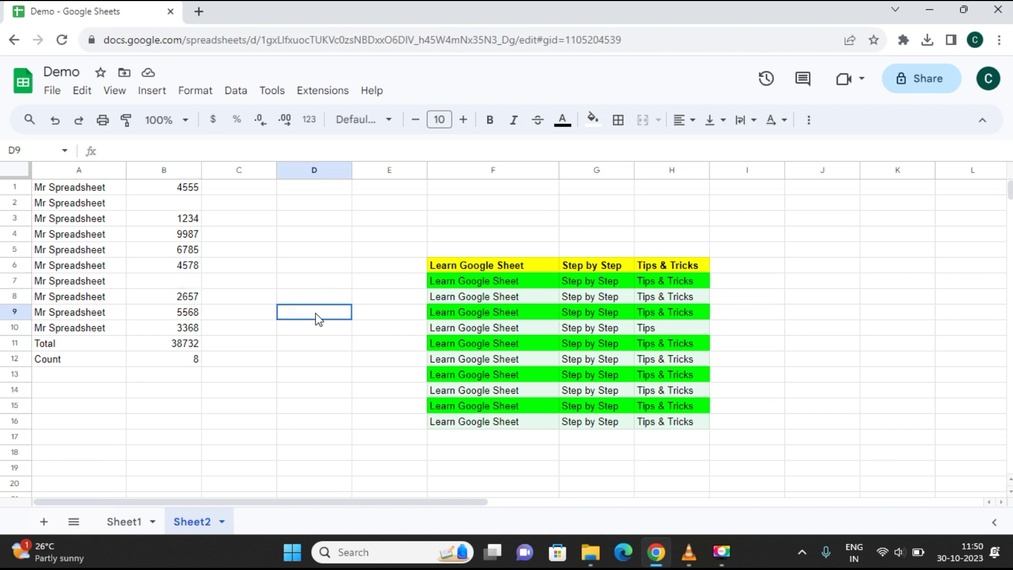
click(339, 376)
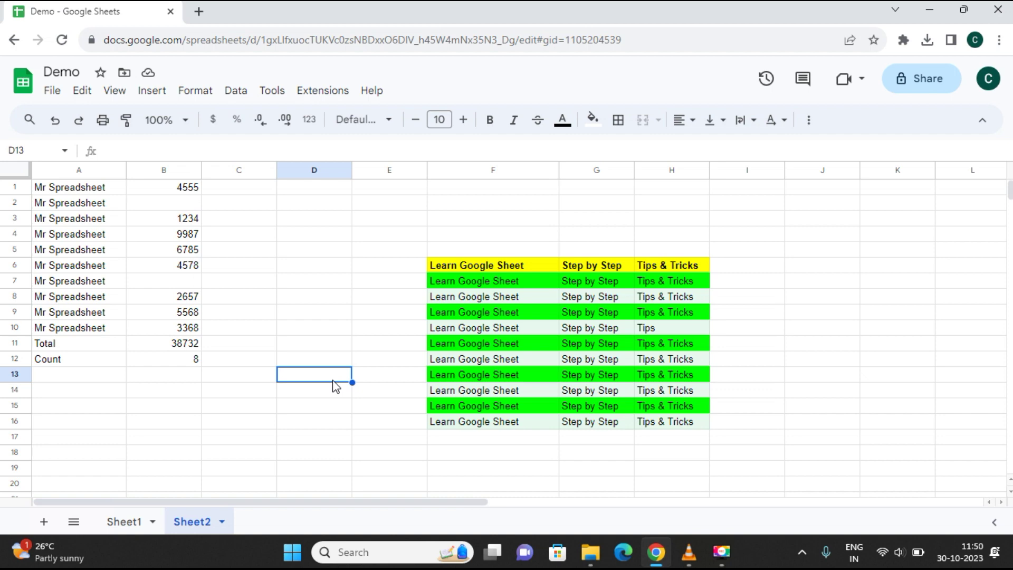
key(ctrl+z)
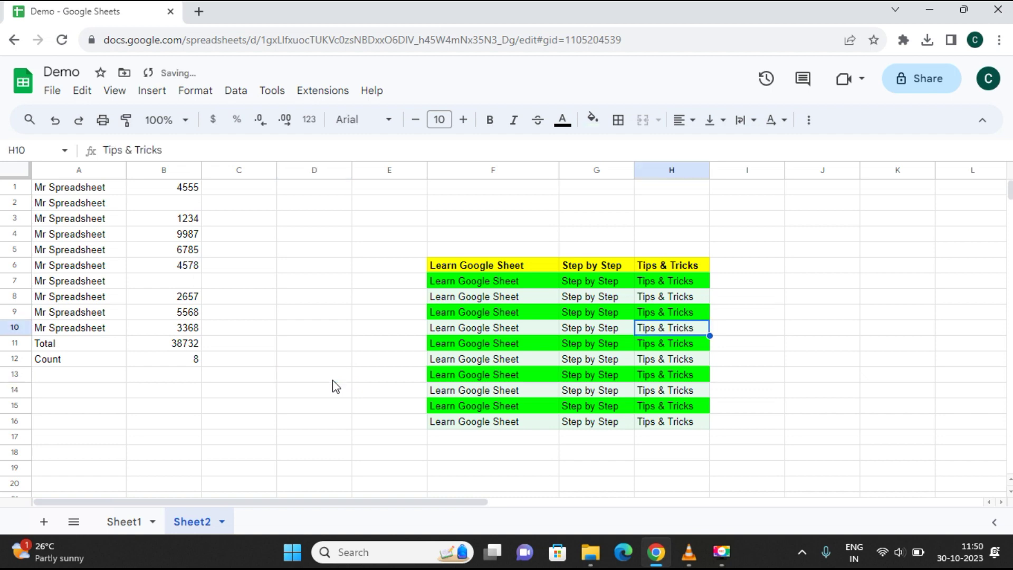
key(ctrl+z)
key(ctrl+z)
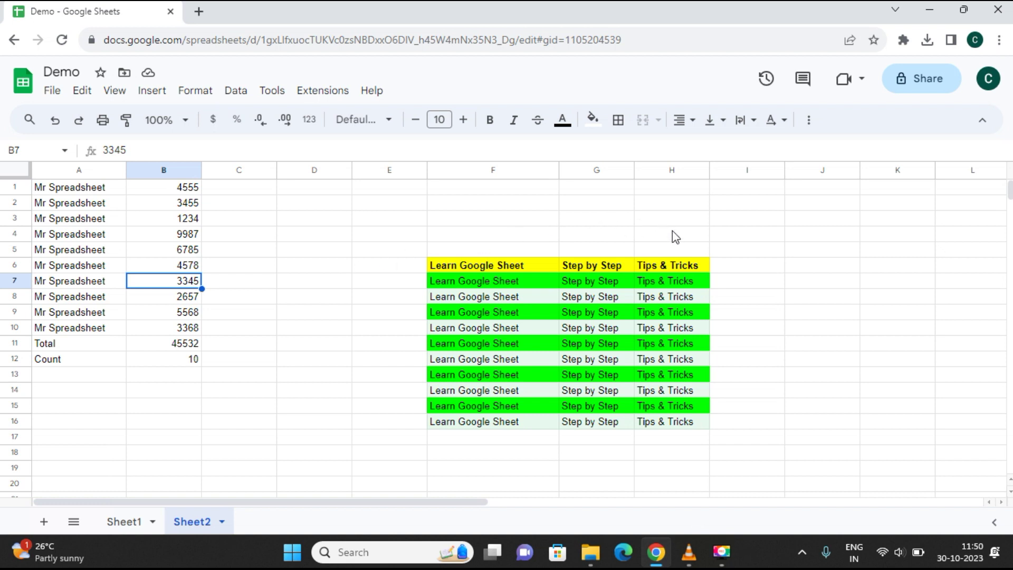
- Clear the values in cells B7 and B4
key(Delete)
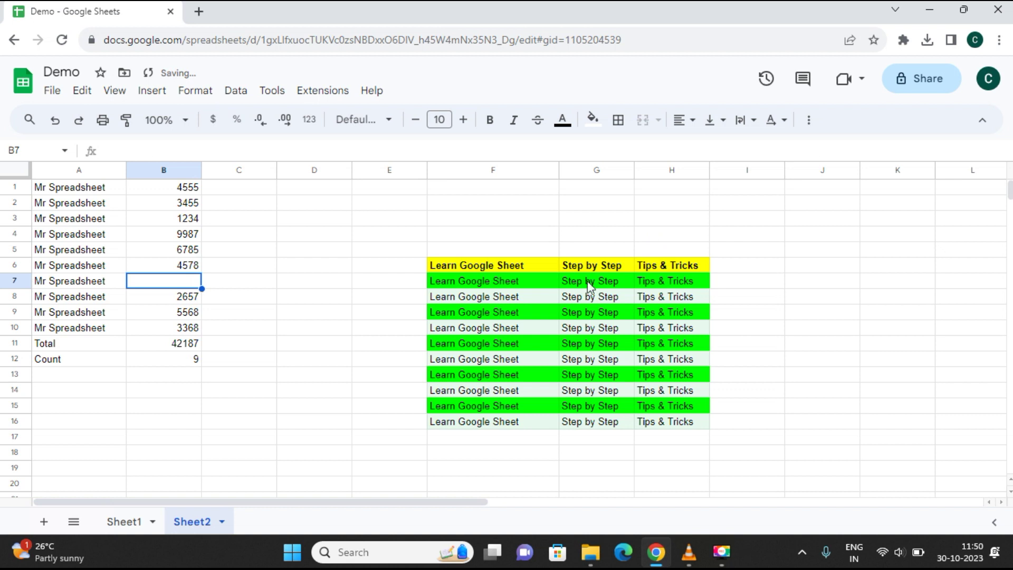
click(189, 234)
key(Delete)
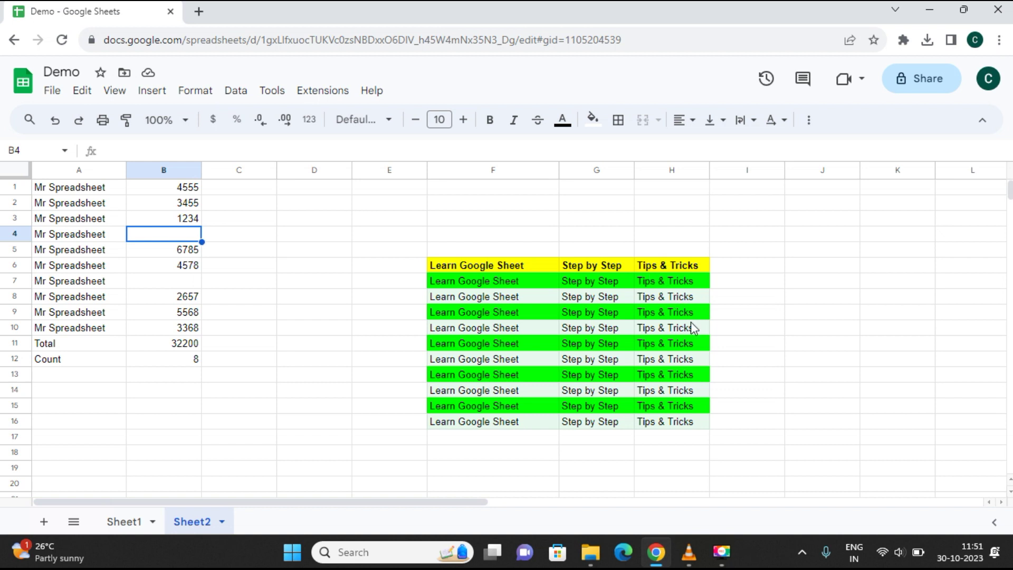
click(826, 280)
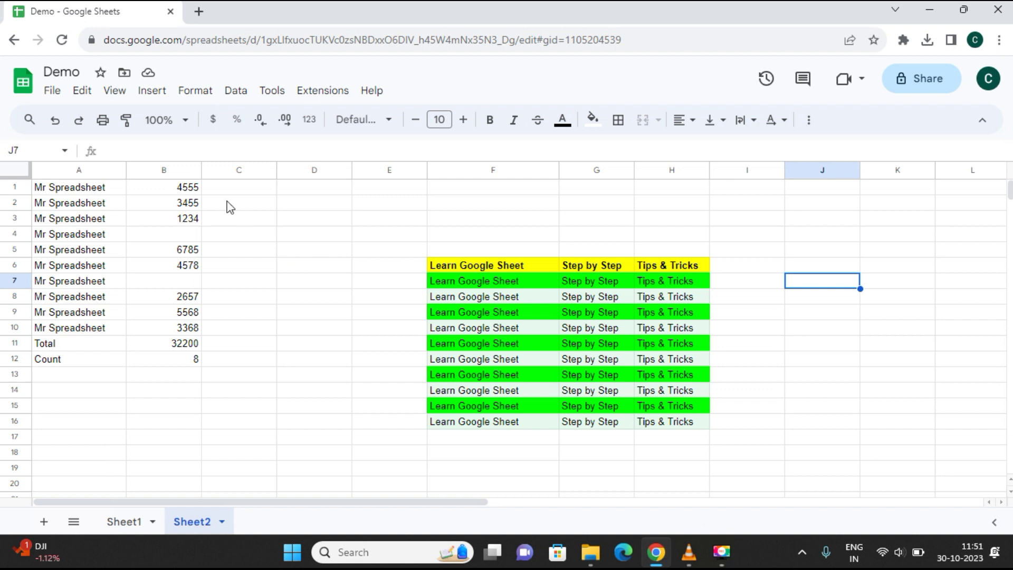
- Open the spreadsheet's version history and look through the list of saved versions
click(52, 94)
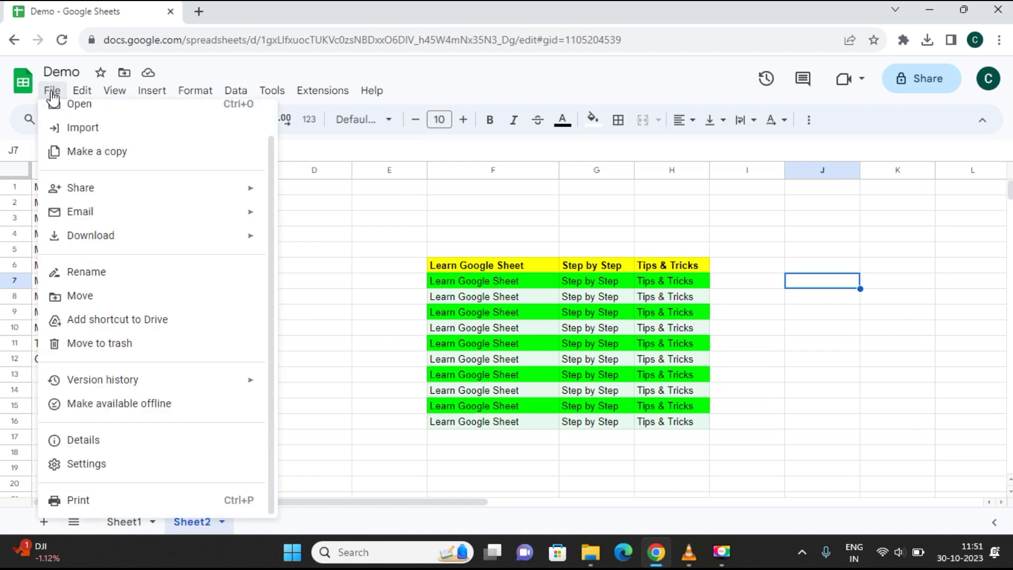
mouse_move(125, 384)
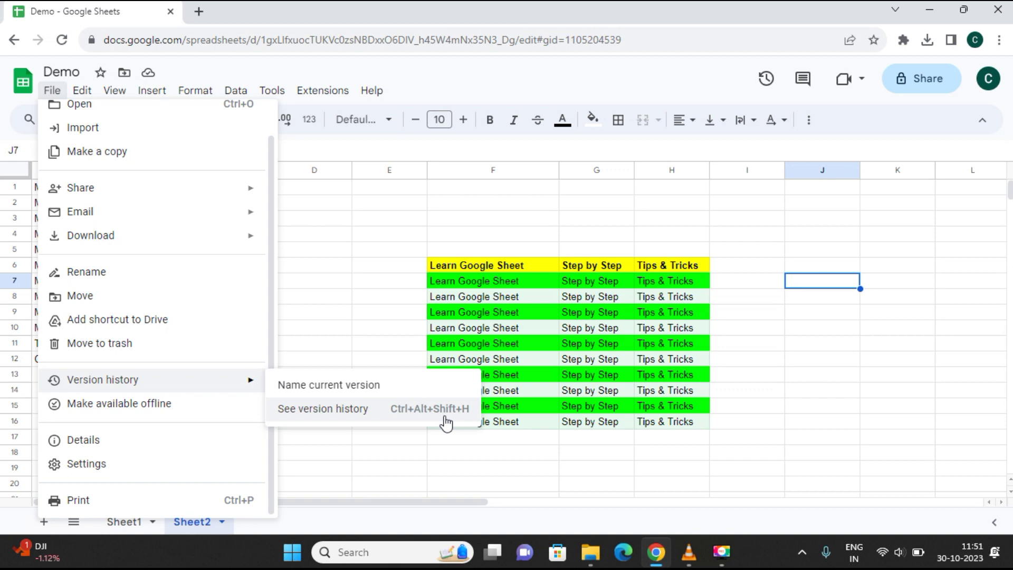
click(343, 421)
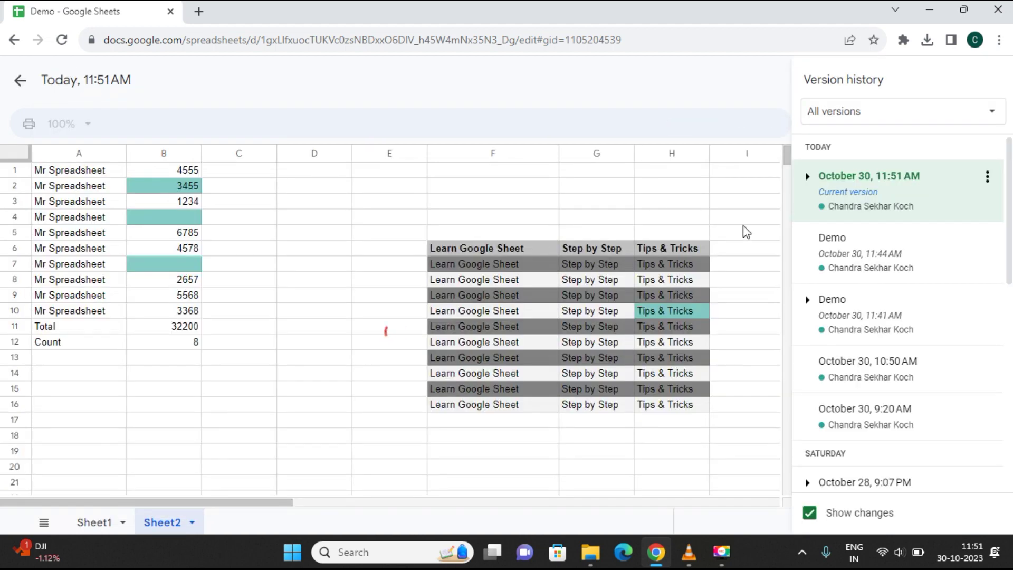
scroll(956, 236, down, 2)
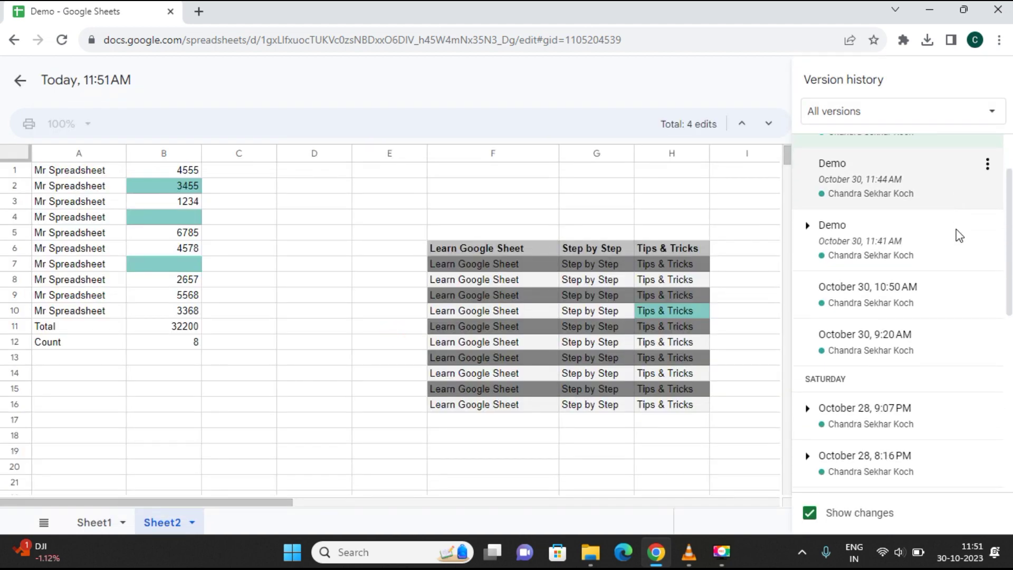
scroll(961, 290, up, 2)
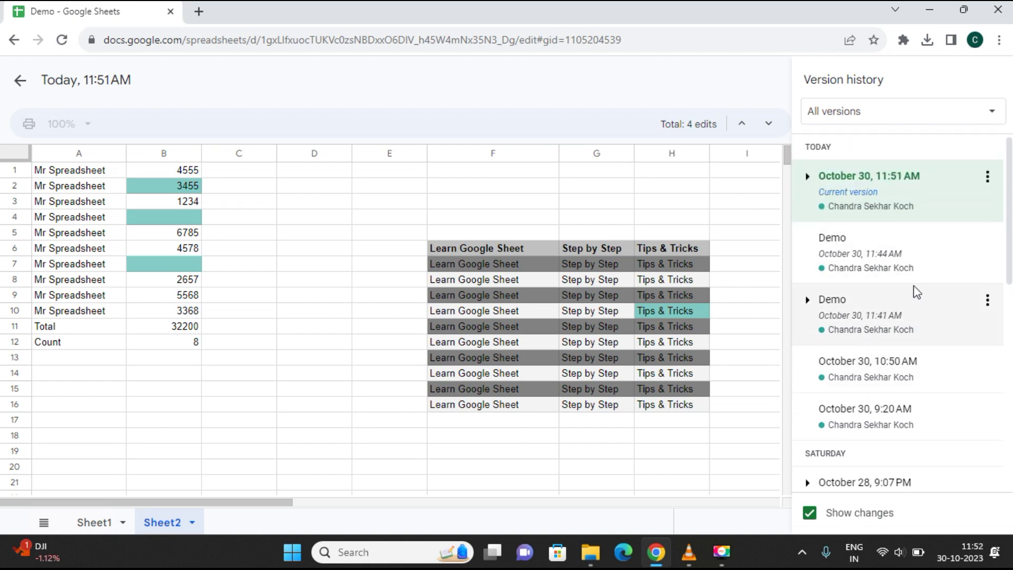
- Preview the October 30 versions from 11:44 AM, 9:20 AM, 10:50 AM and 11:41 AM, and the October 28, 9:07 PM version
click(856, 261)
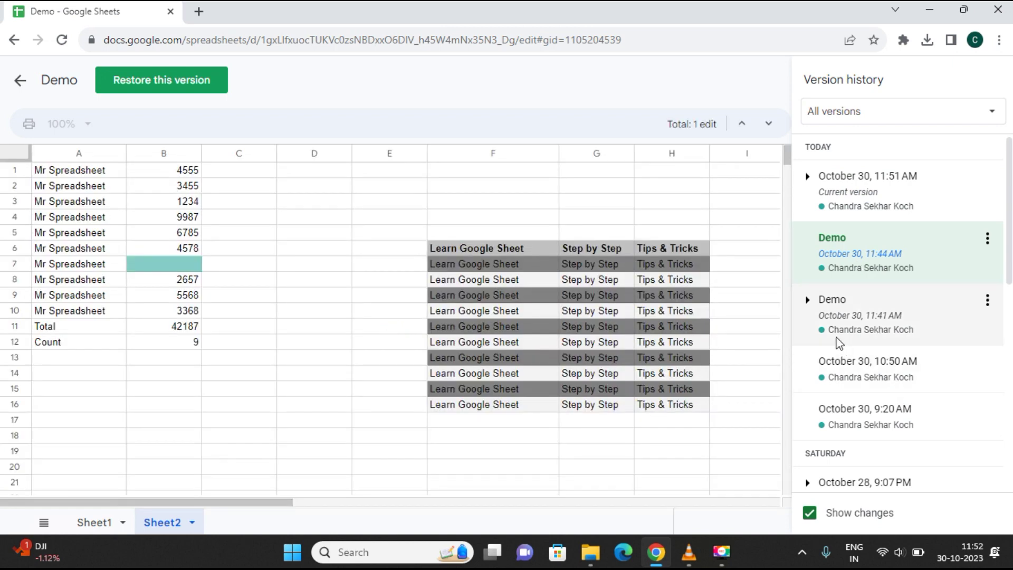
scroll(901, 365, down, 2)
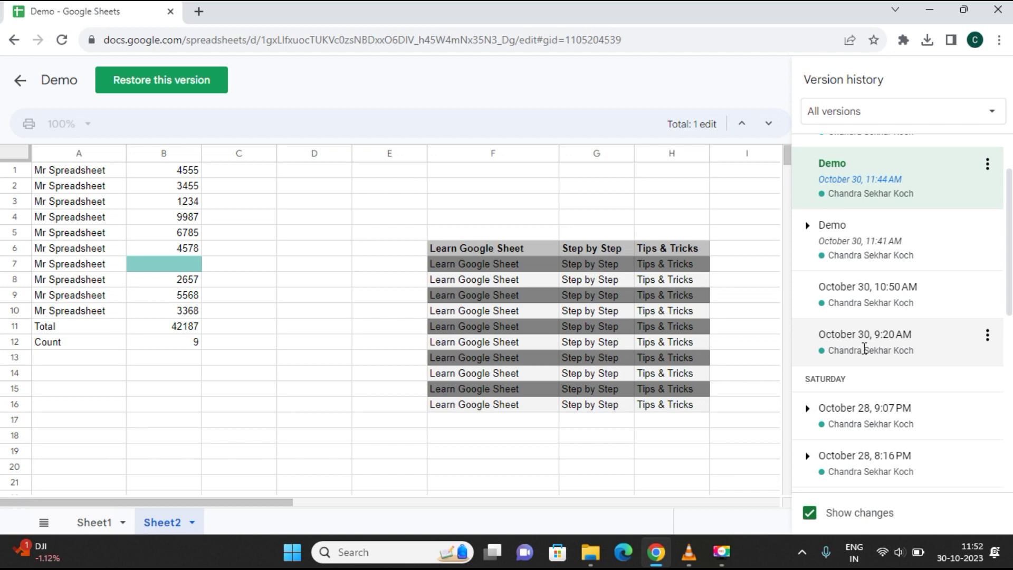
click(863, 417)
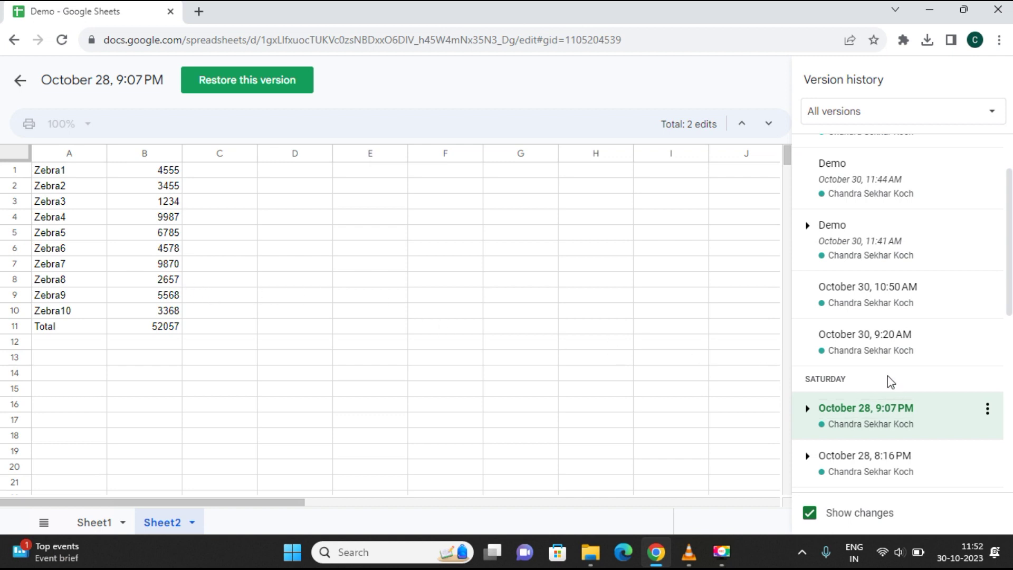
click(878, 346)
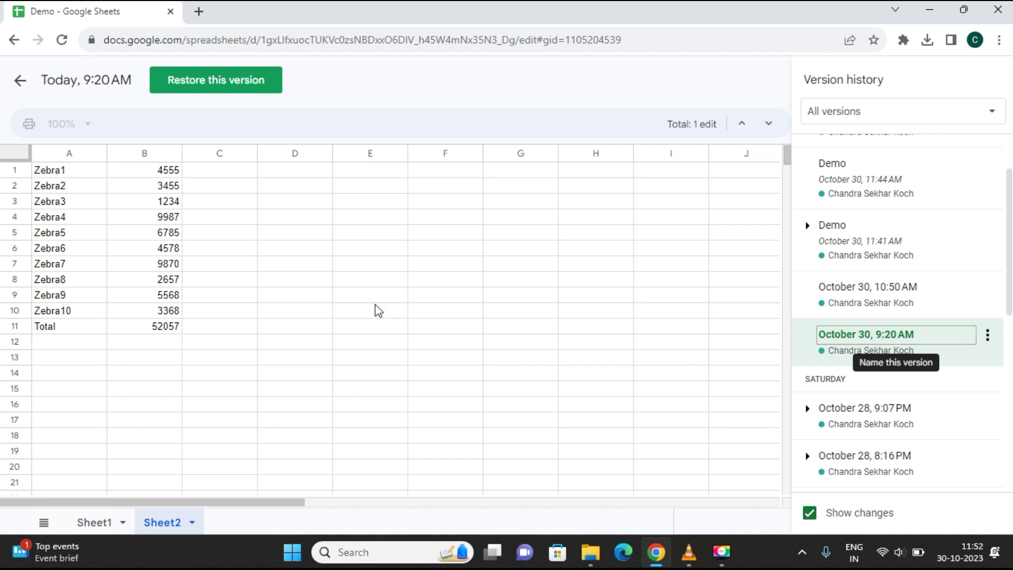
click(875, 289)
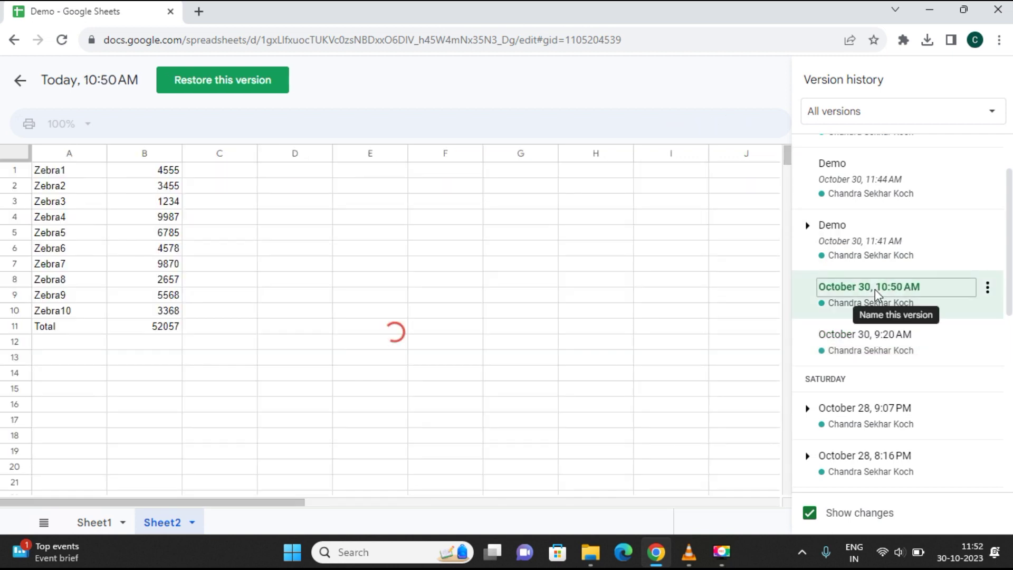
click(882, 246)
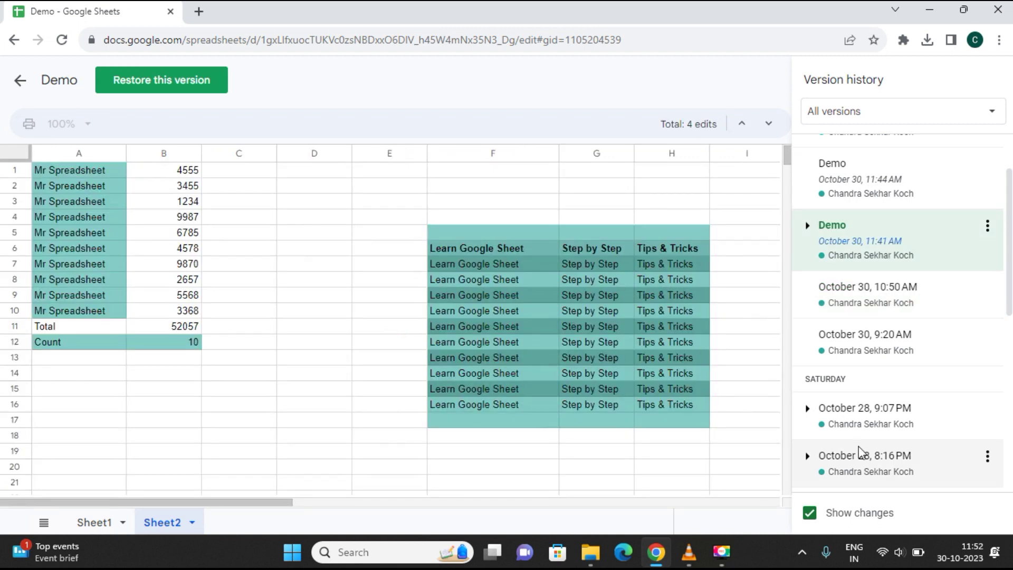
- Restore the spreadsheet to the October 28, 9:07 PM version and confirm the restoration
click(860, 424)
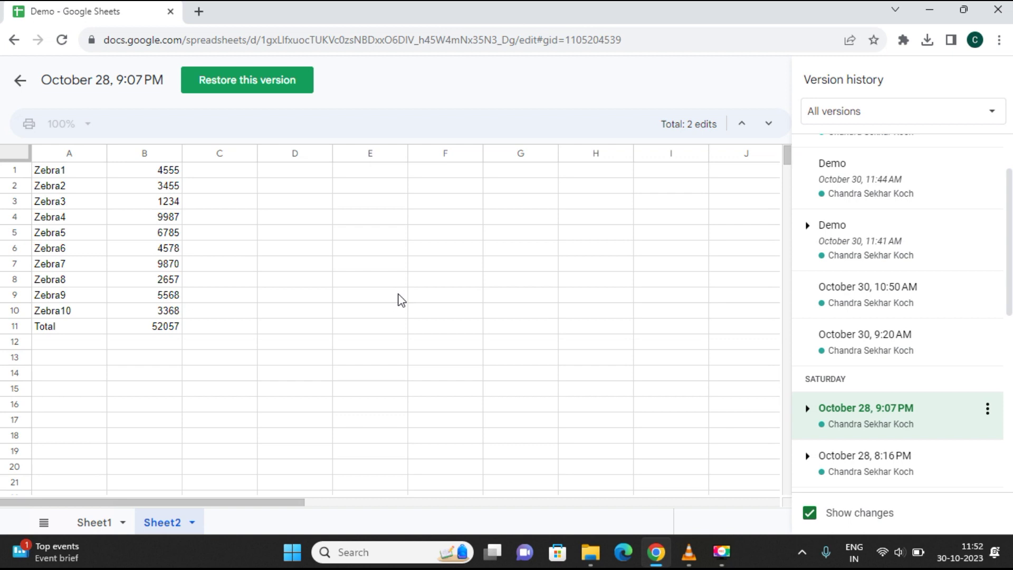
click(987, 409)
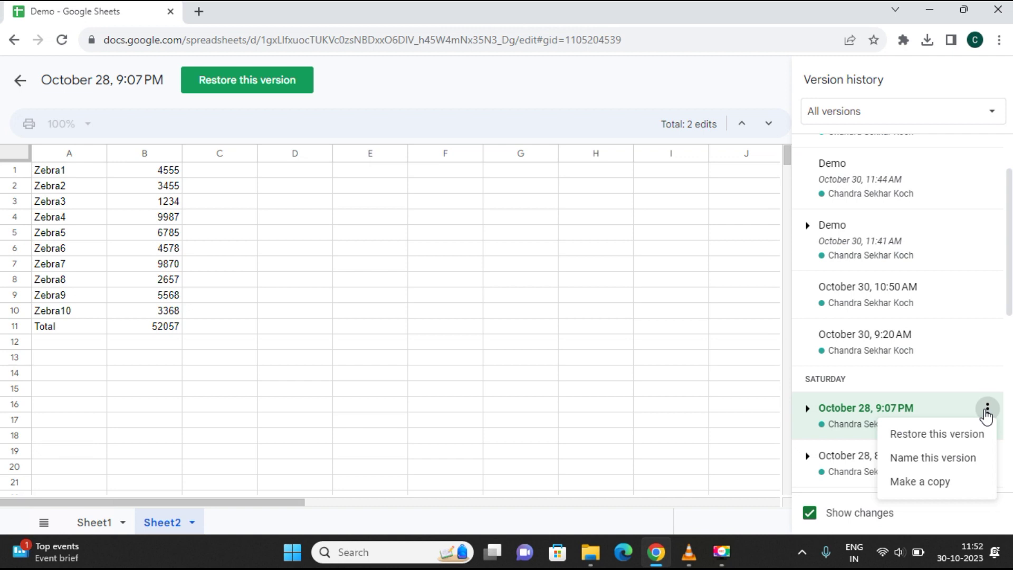
click(952, 436)
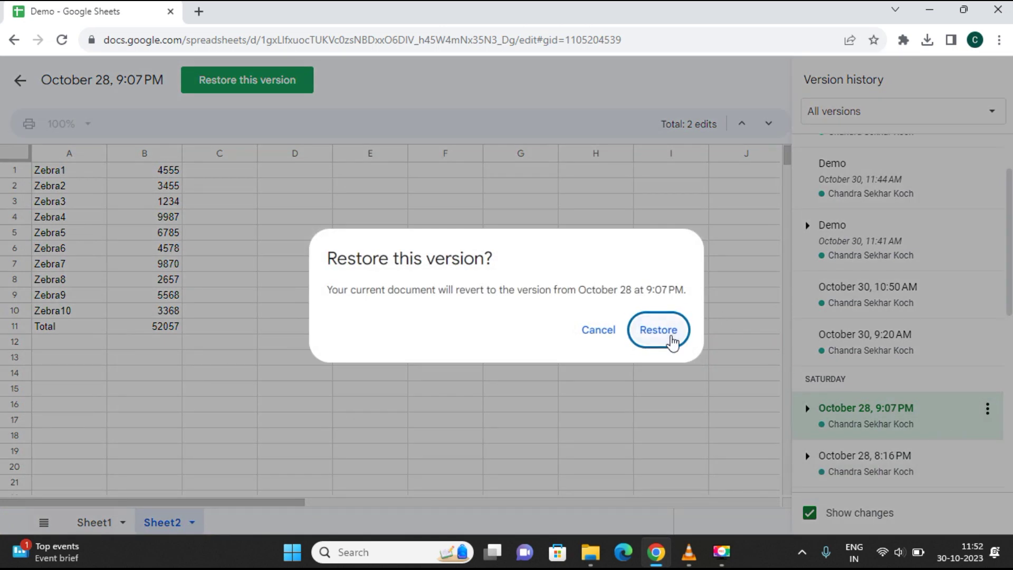
click(672, 342)
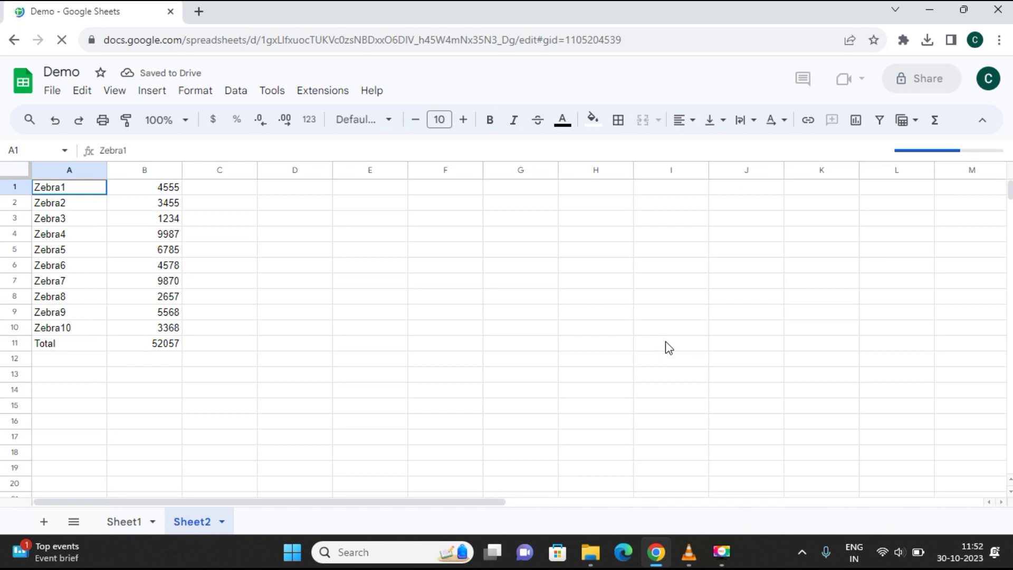
click(335, 318)
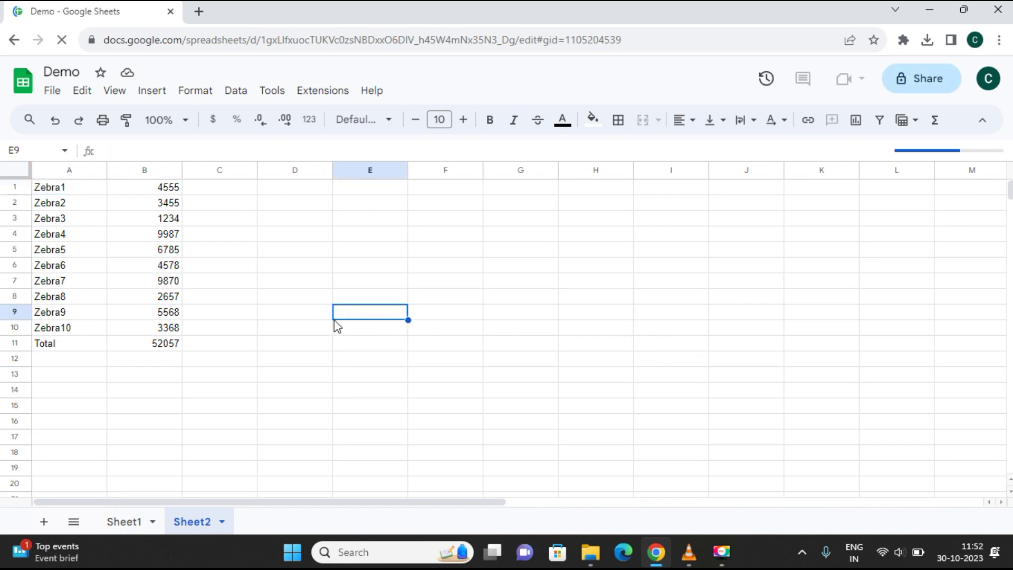
click(254, 253)
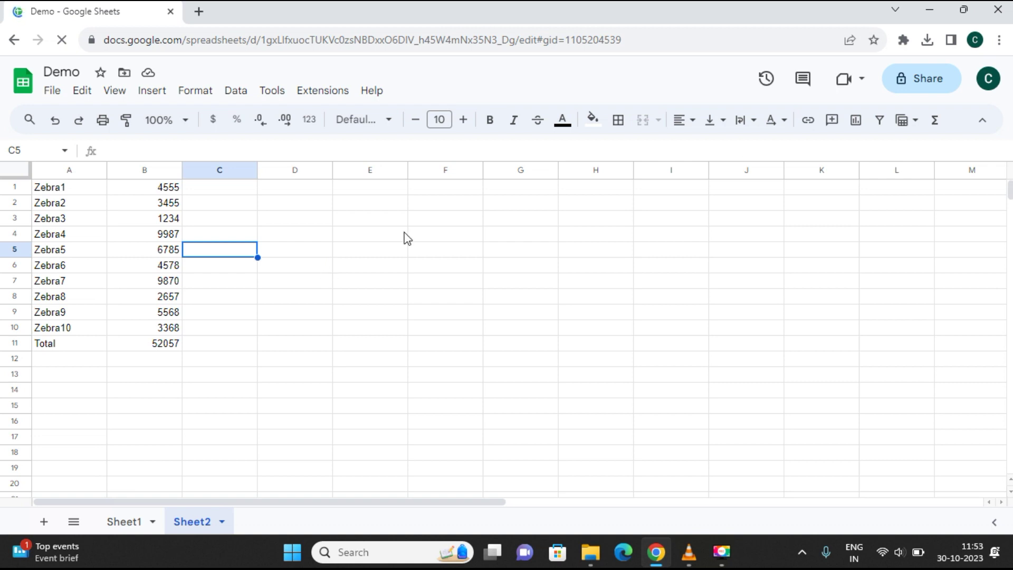
click(271, 285)
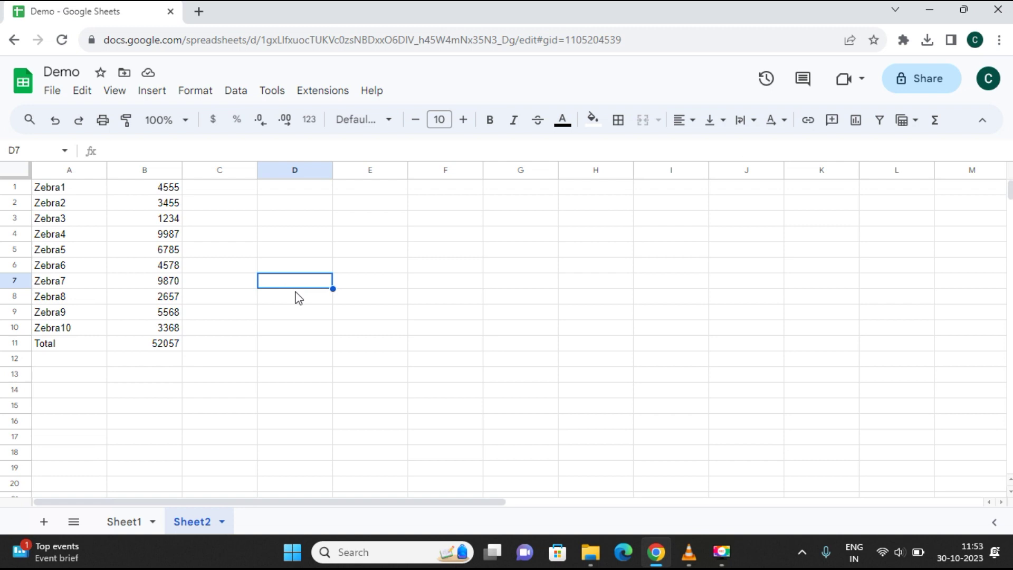
- Restore the spreadsheet to the October 30, 11:51 AM version from the version history
click(51, 92)
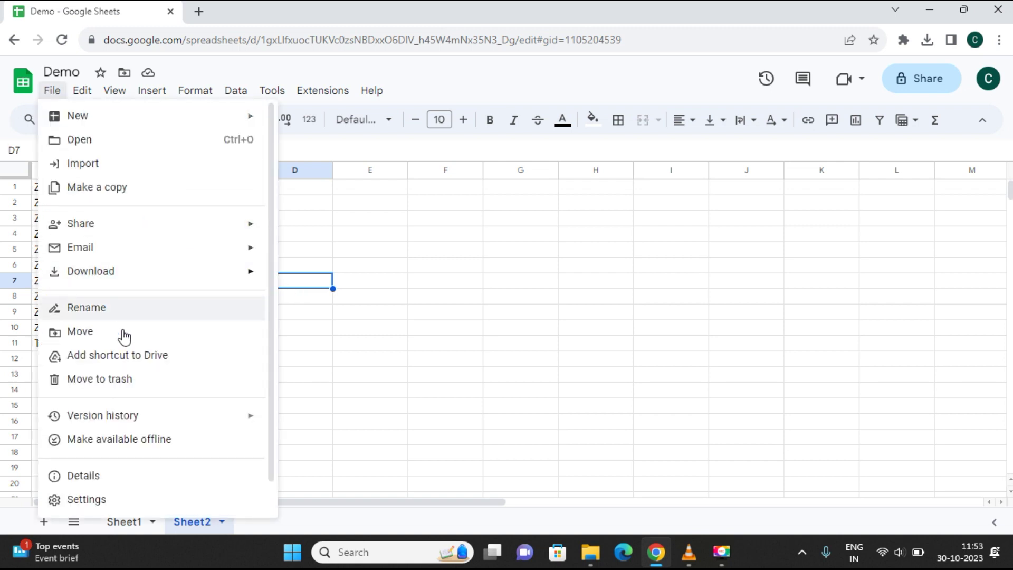
mouse_move(208, 417)
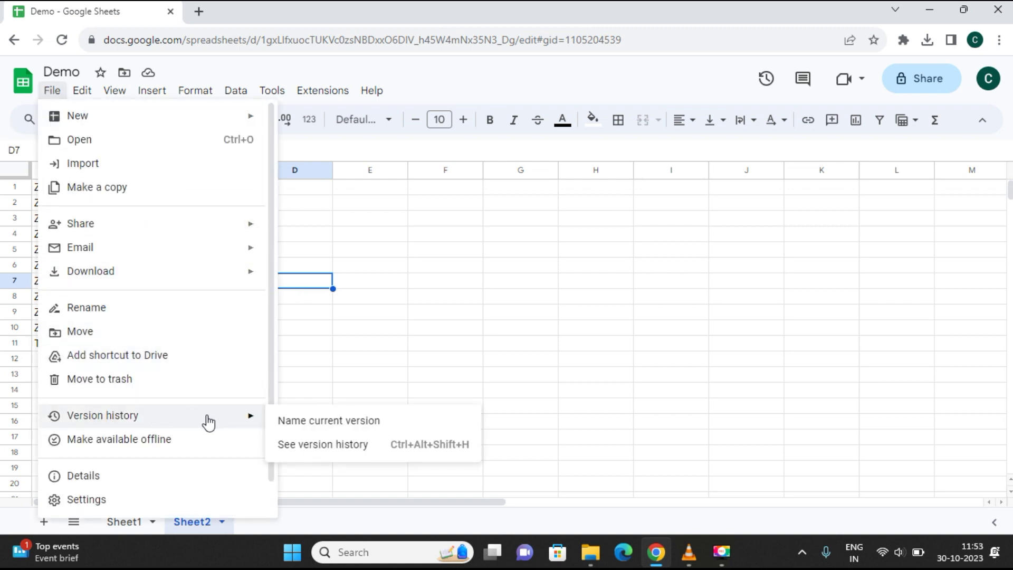
click(323, 447)
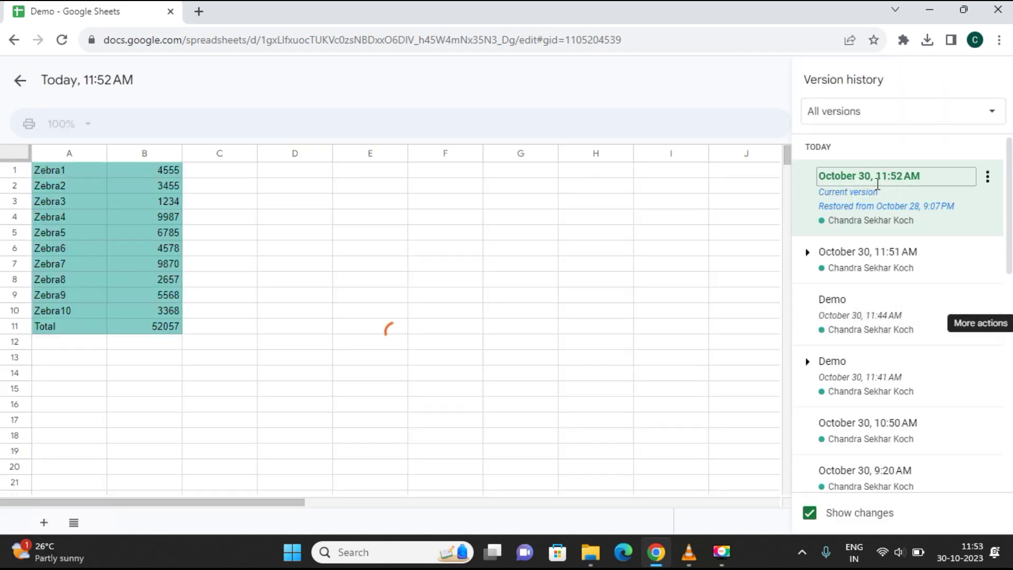
click(857, 258)
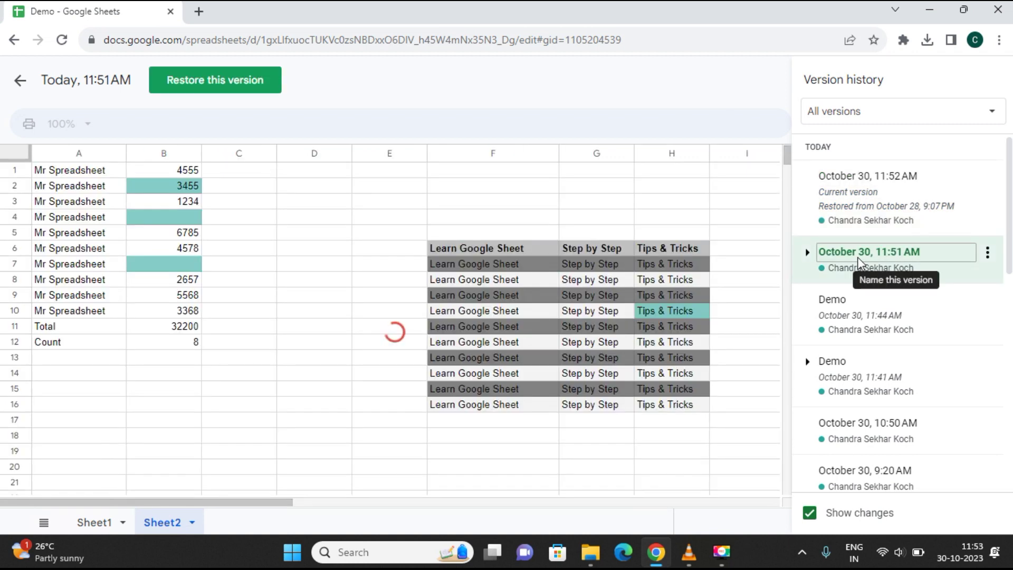
click(987, 253)
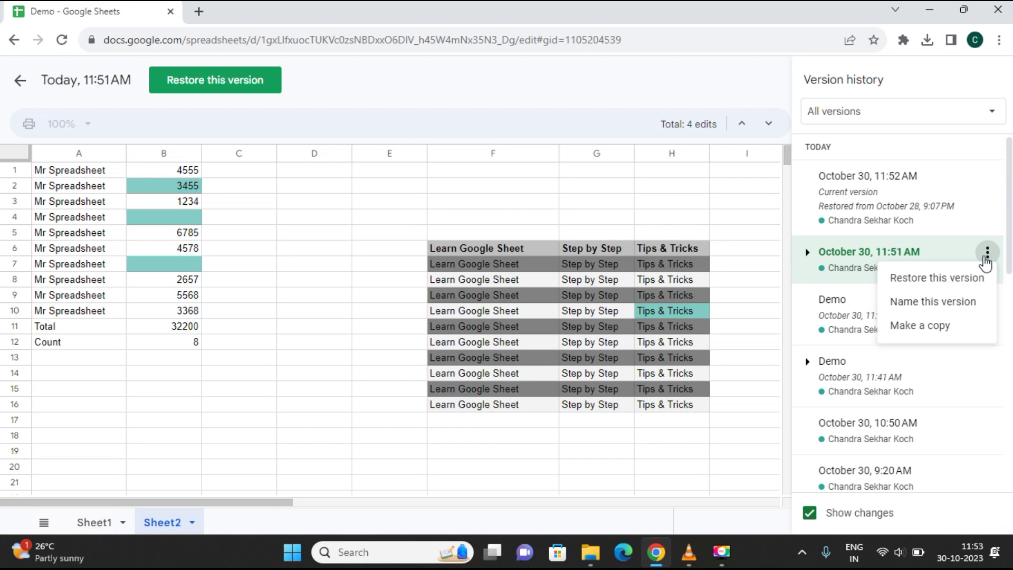
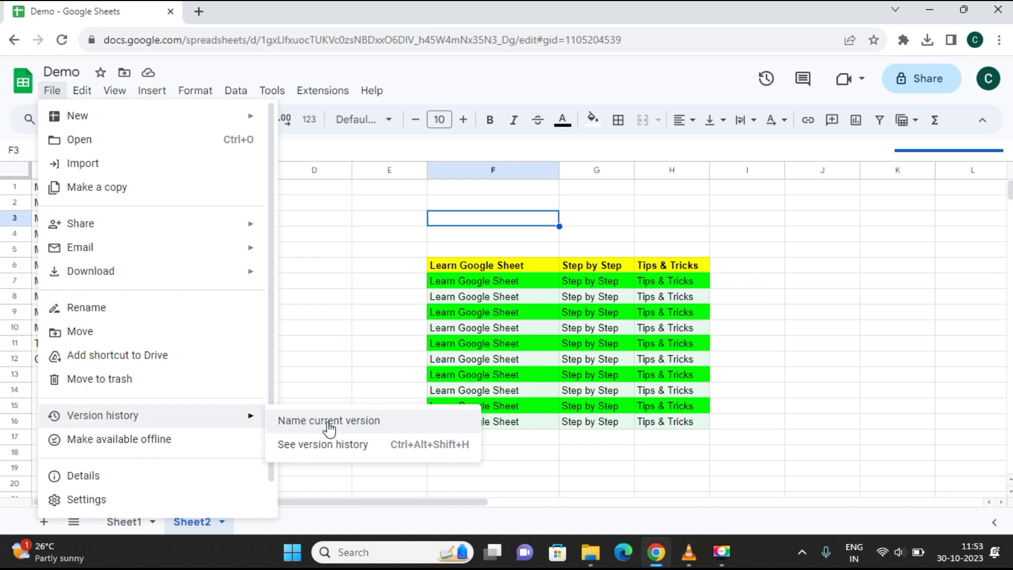
- Name the current version of the spreadsheet and save that name in the version history
click(329, 422)
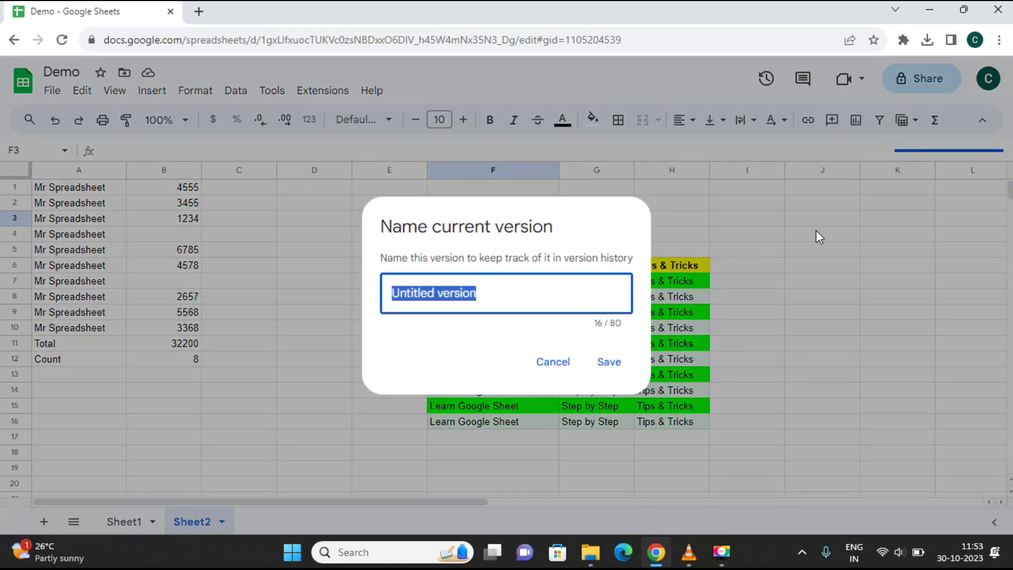
click(524, 286)
drag(525, 287, 391, 288)
click(606, 366)
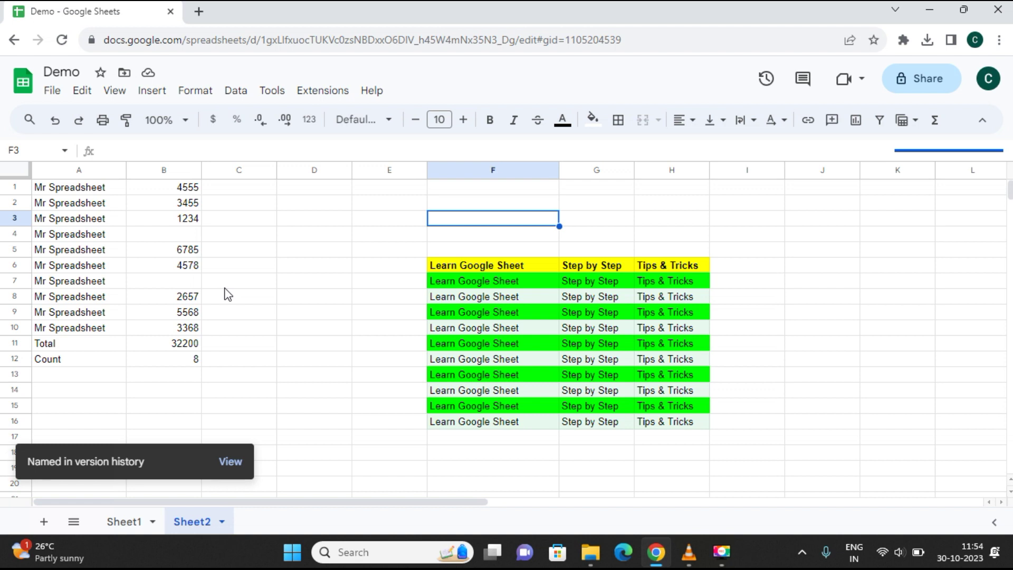
- Enter 56677 in cell D6 and 346474 in cell D8
click(285, 269)
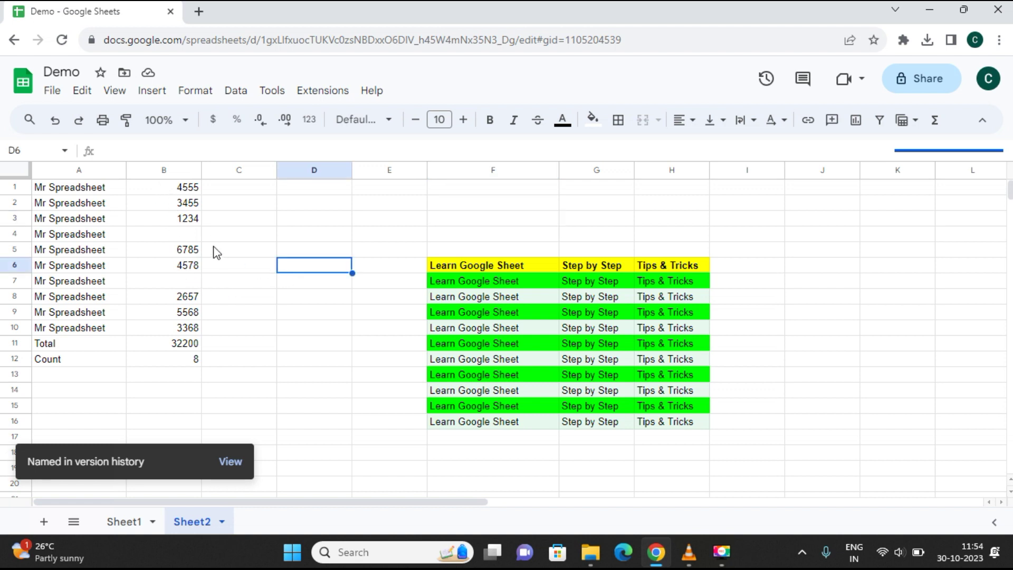
click(191, 235)
click(322, 268)
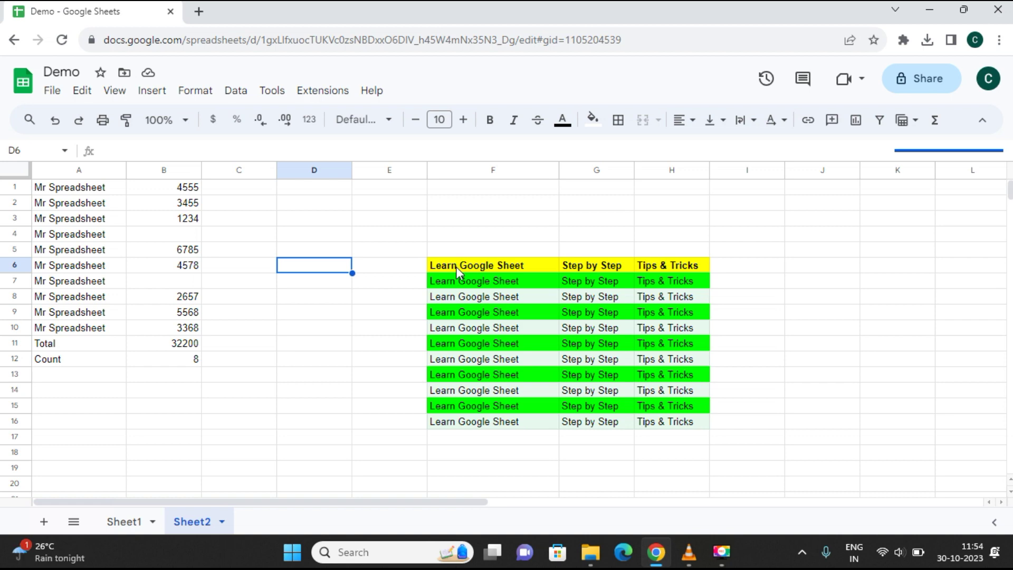
text(56677)
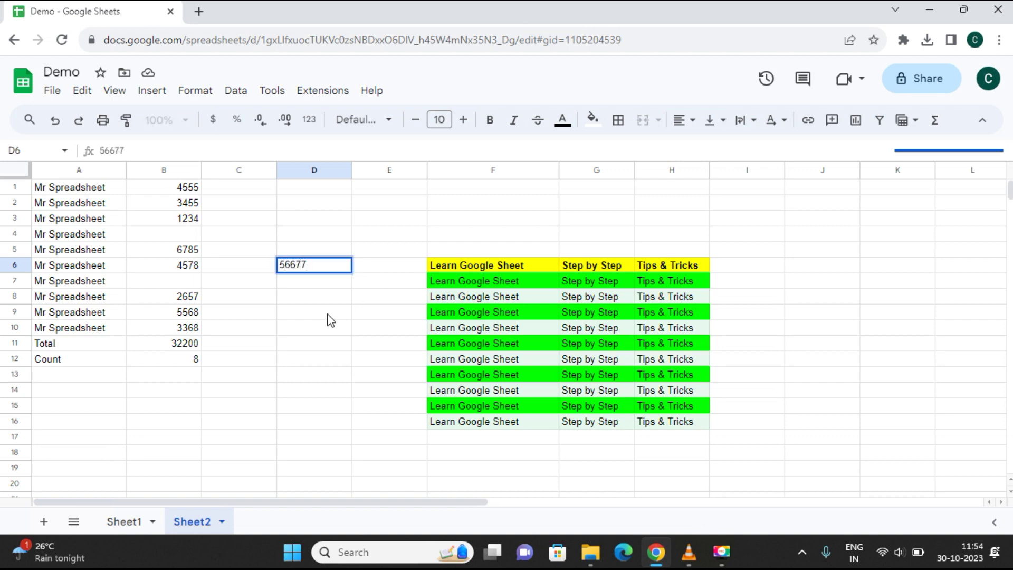
click(318, 298)
text(3)
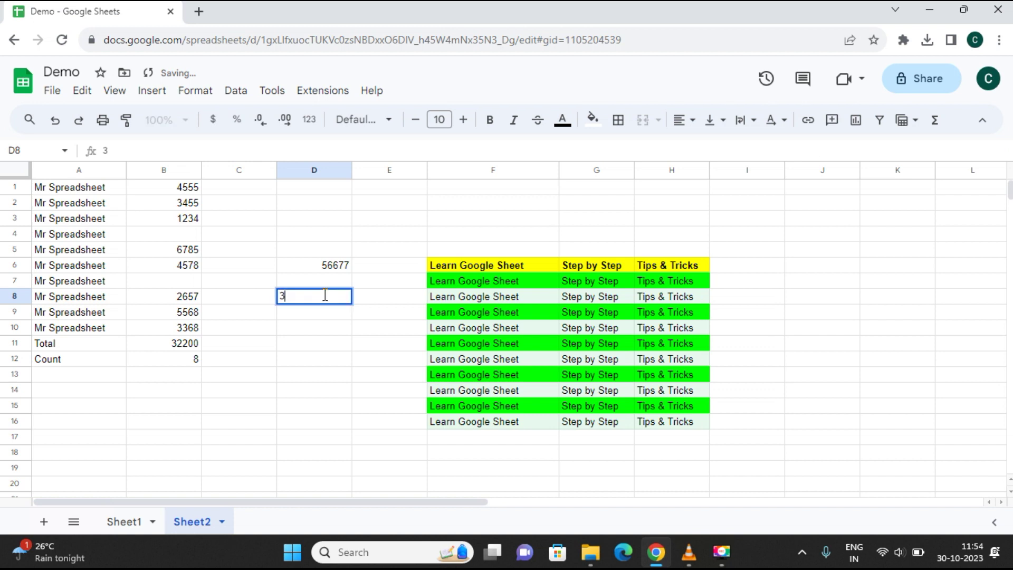
text(46474)
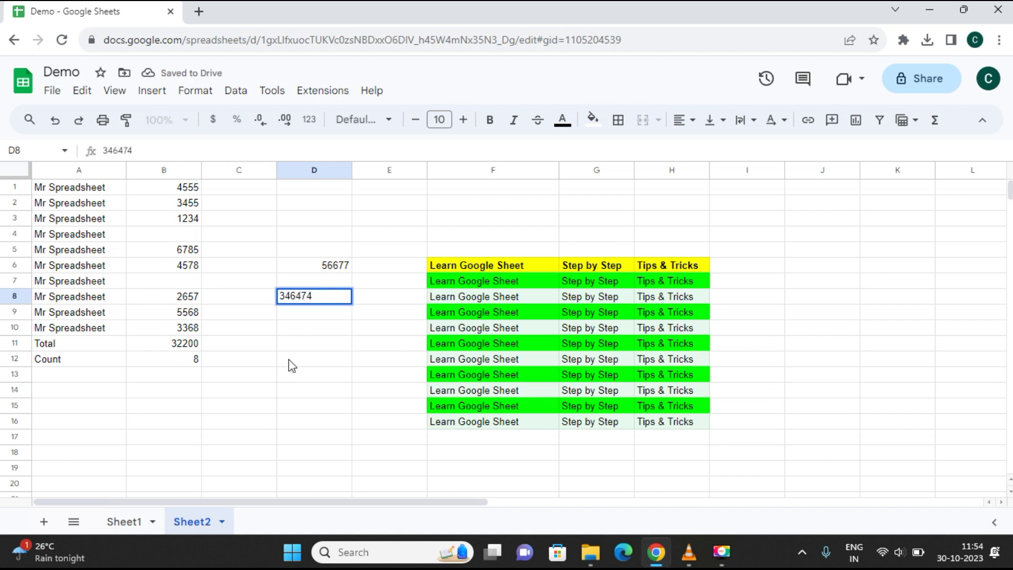
click(320, 363)
click(338, 265)
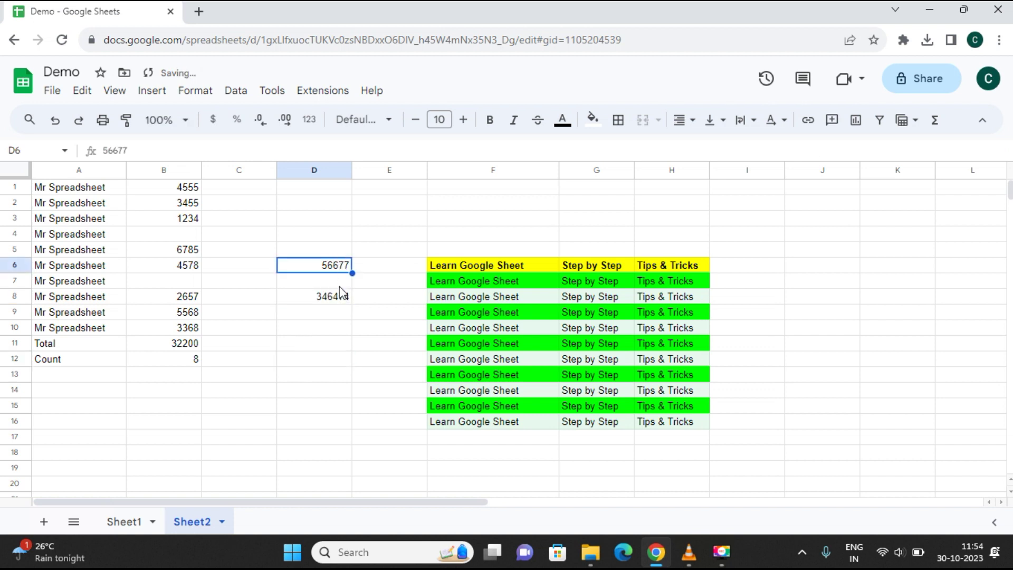
click(339, 296)
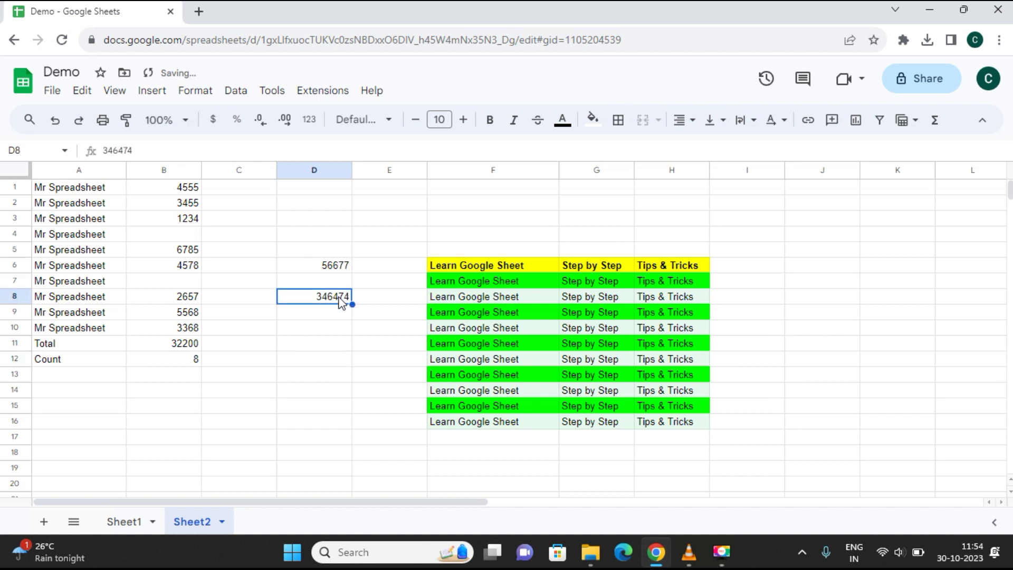
- Name the current version of the spreadsheet "Demo 1.0" and save it in the version history
click(53, 91)
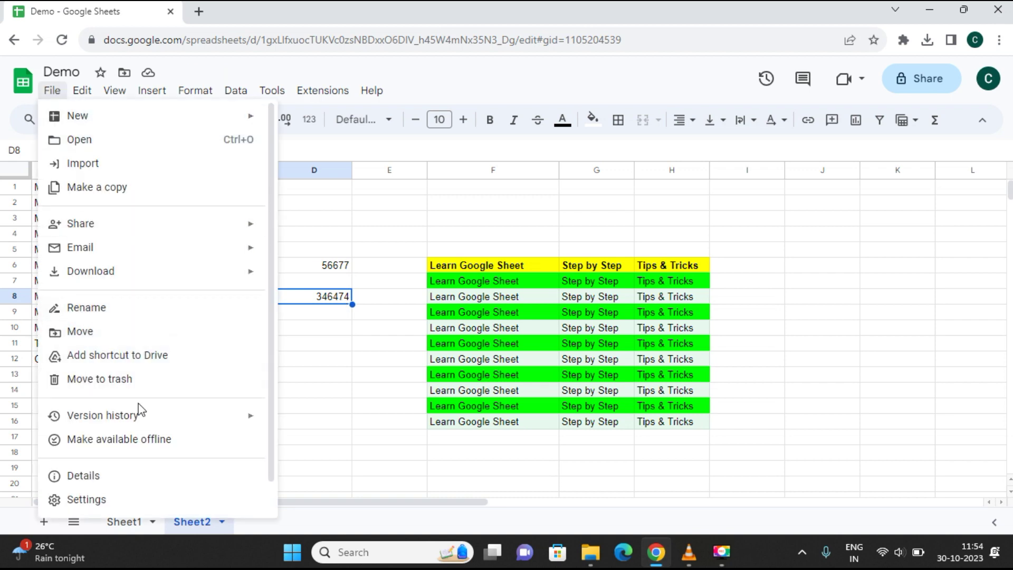
mouse_move(141, 418)
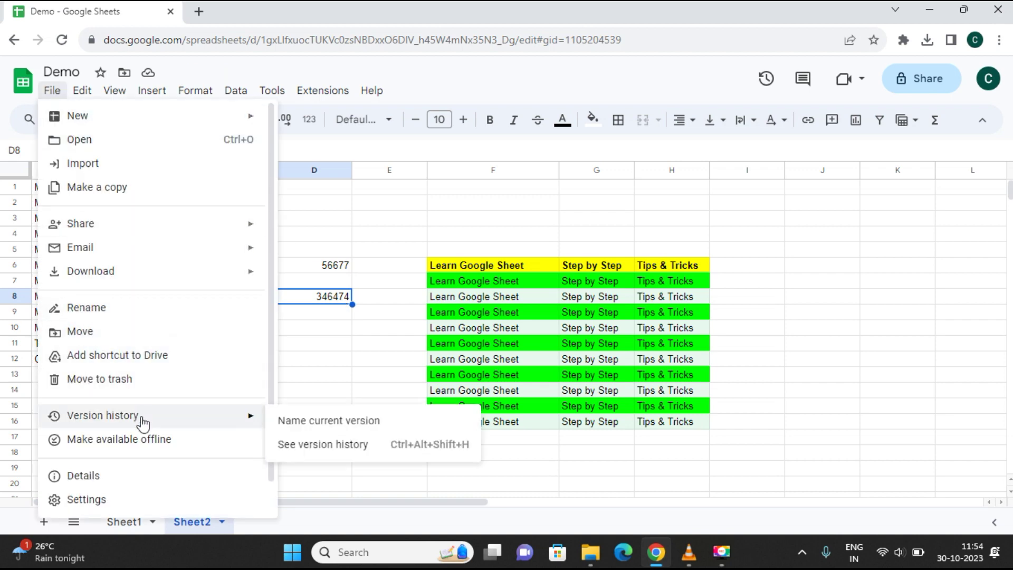
click(320, 422)
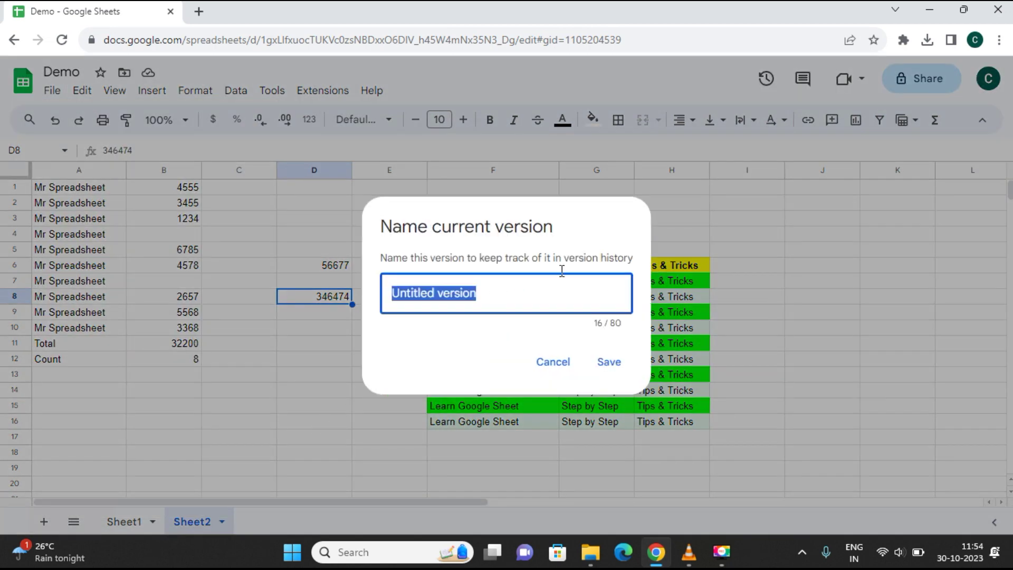
text(Demo)
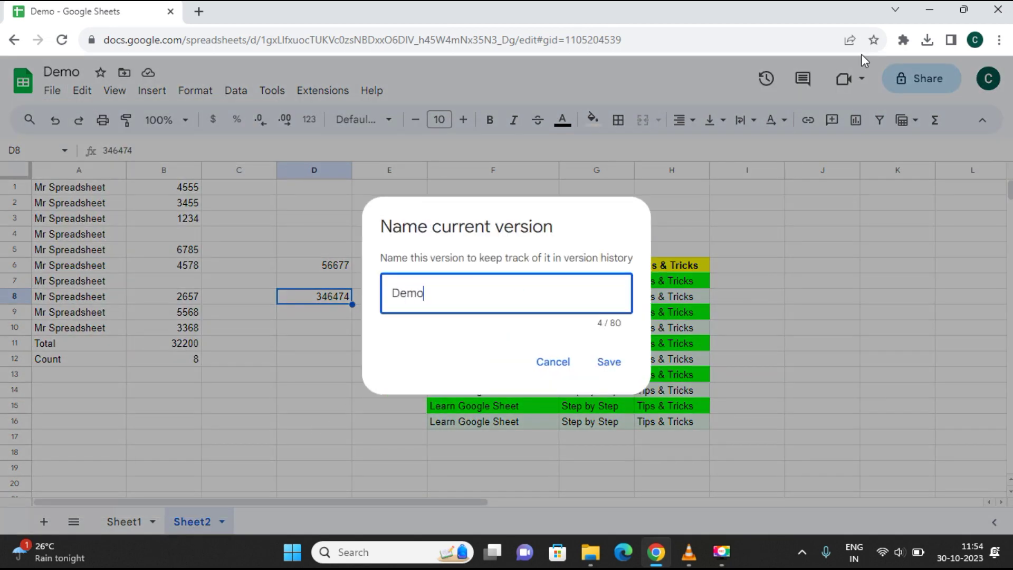
text( 1.o)
key(BackSpace)
text(0)
click(608, 364)
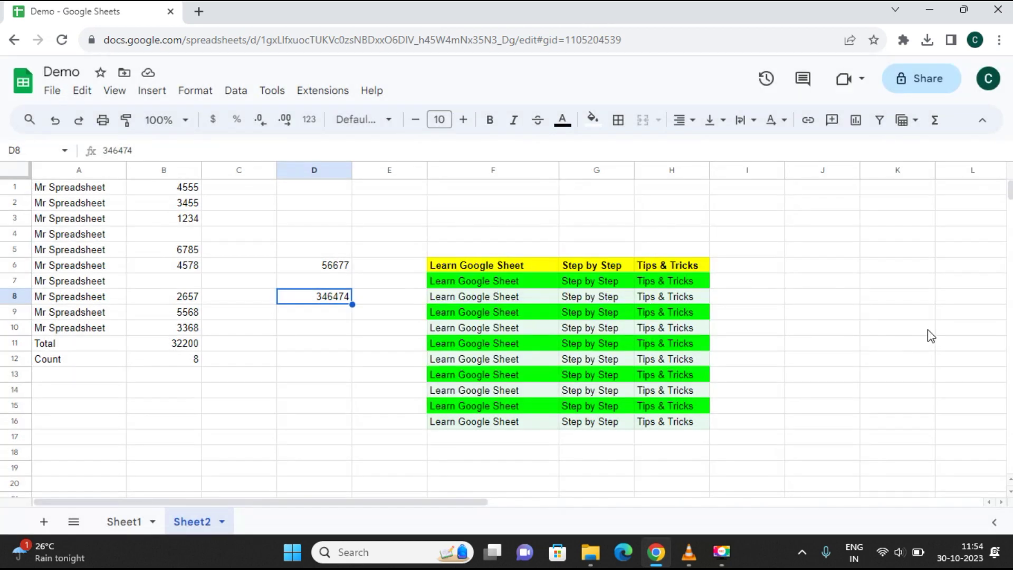
click(845, 311)
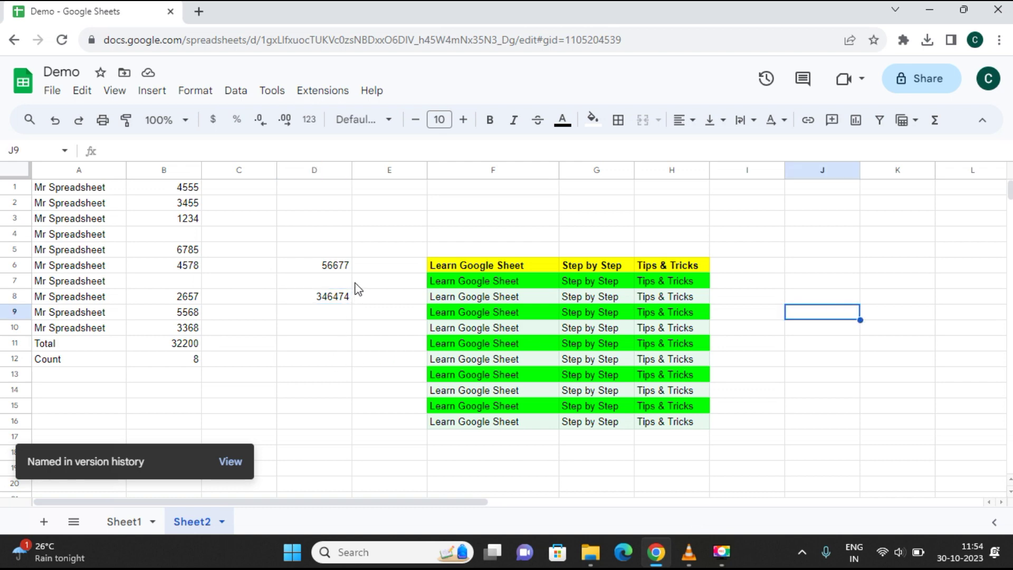
scroll(357, 287, down, 1)
scroll(333, 333, up, 1)
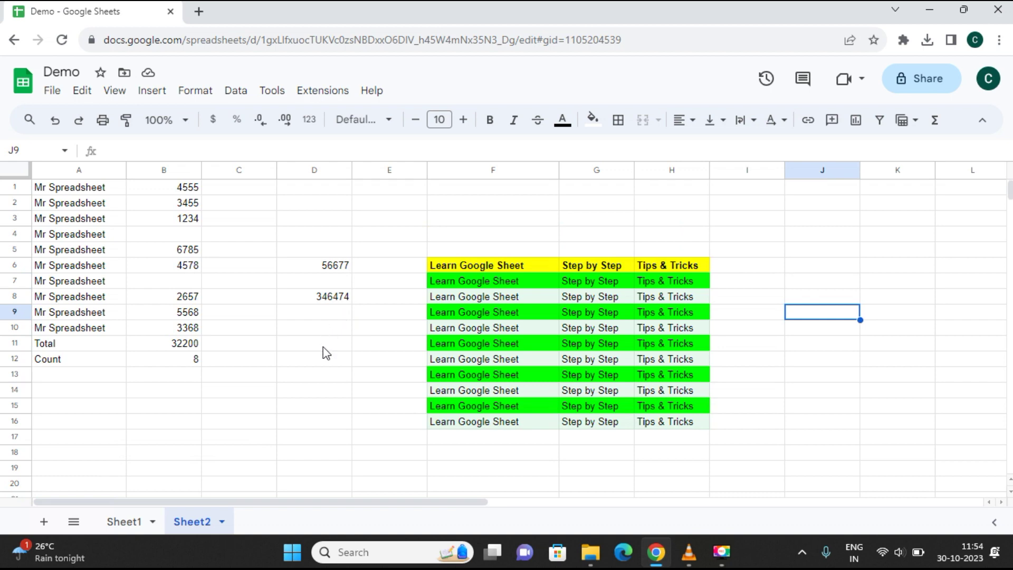
click(323, 364)
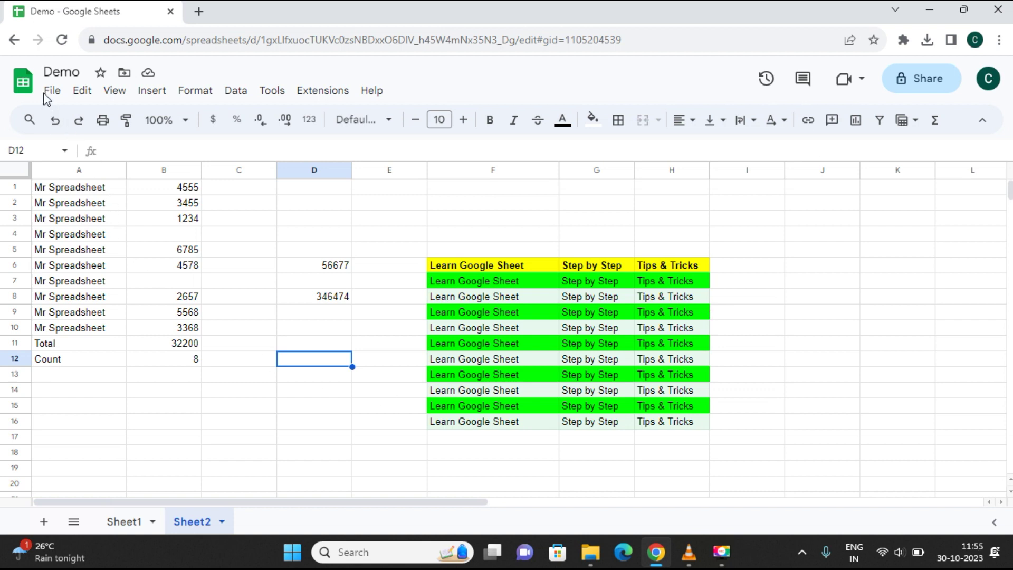
- Enter "ouruoeuerio" in cell D14 and shorten the value in cell D8 to 34
click(344, 402)
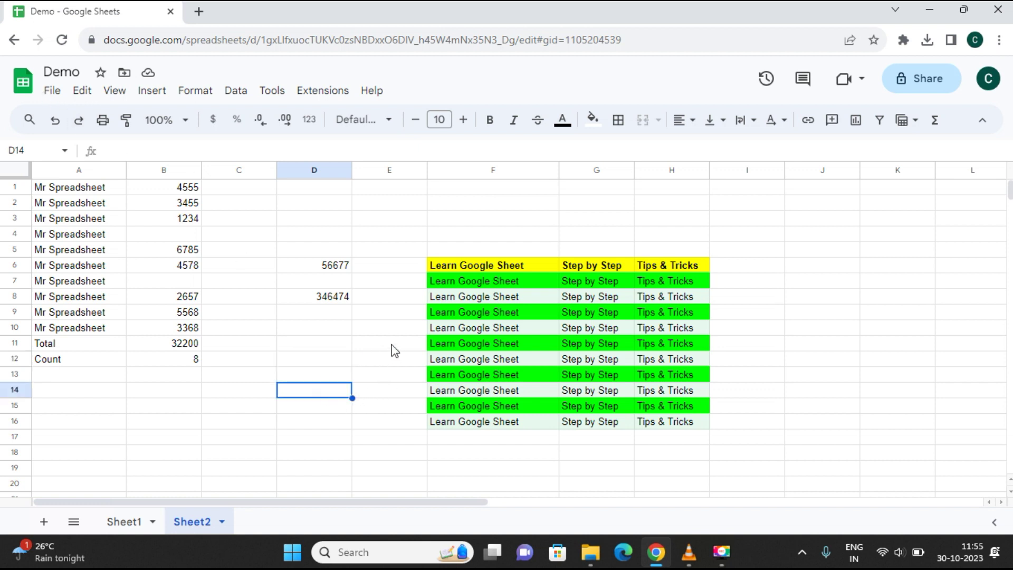
text(ouruoeuerio)
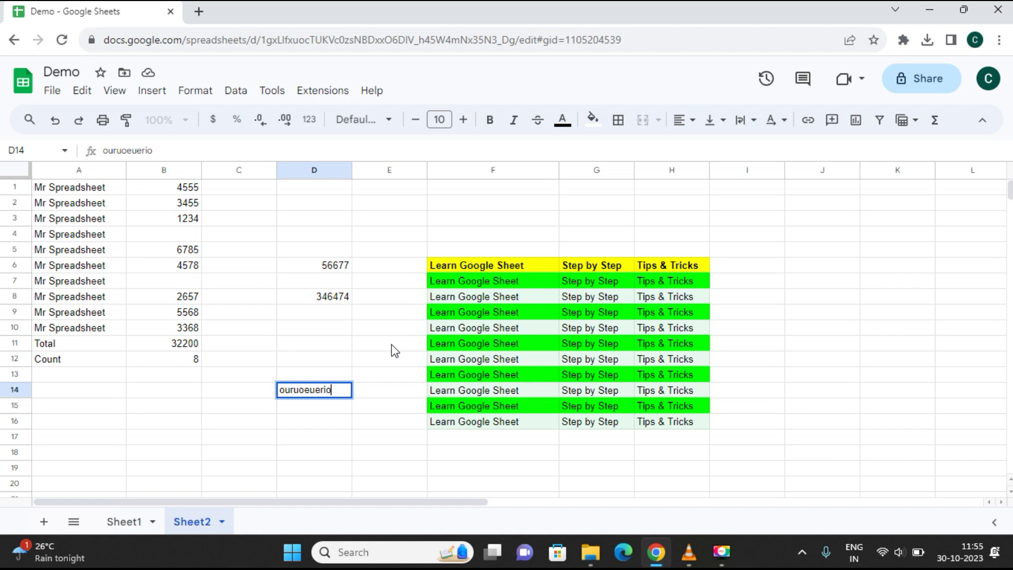
click(346, 296)
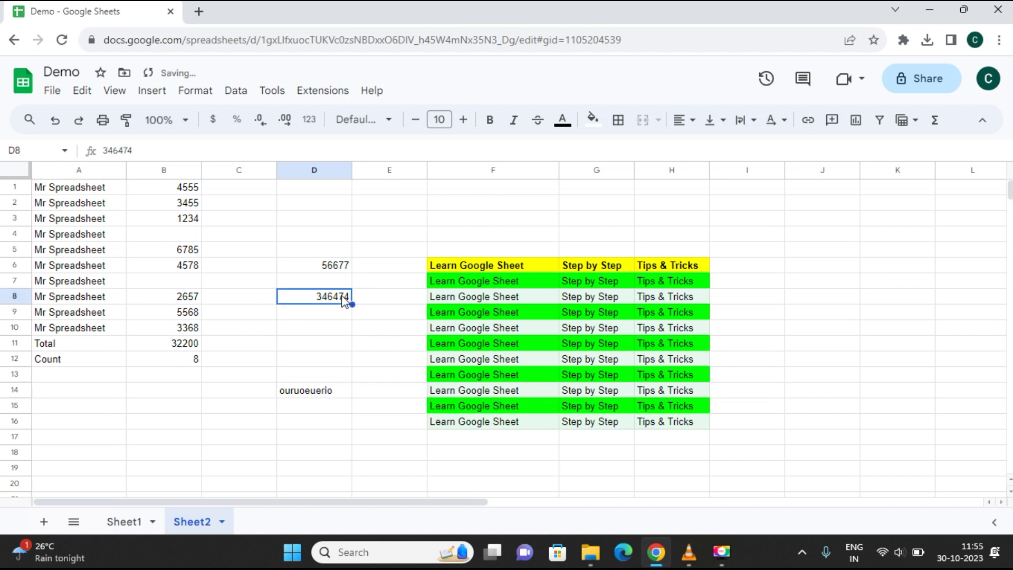
key(BackSpace)
key(BackSpace)
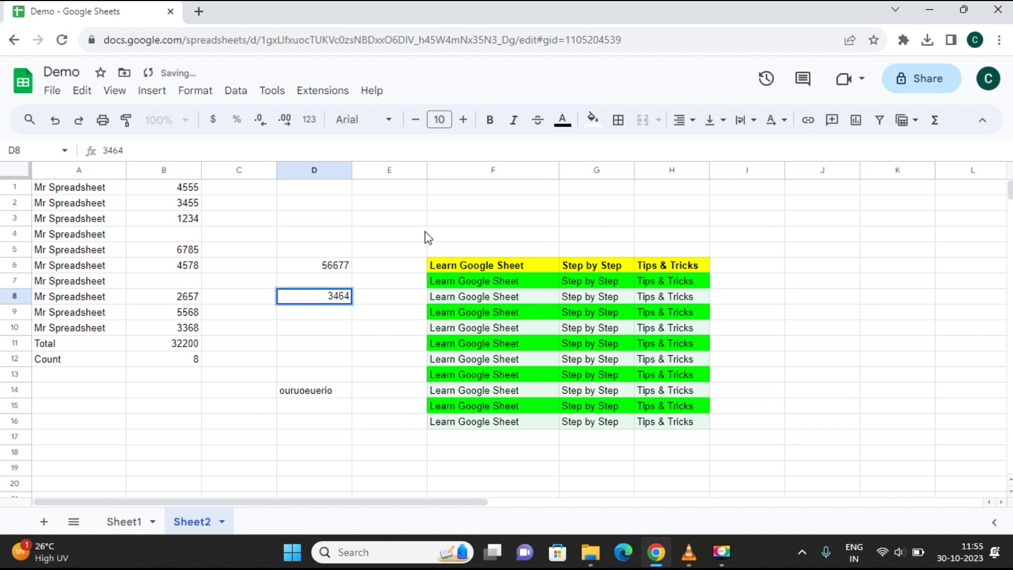
key(BackSpace)
key(BackSpace)
click(328, 312)
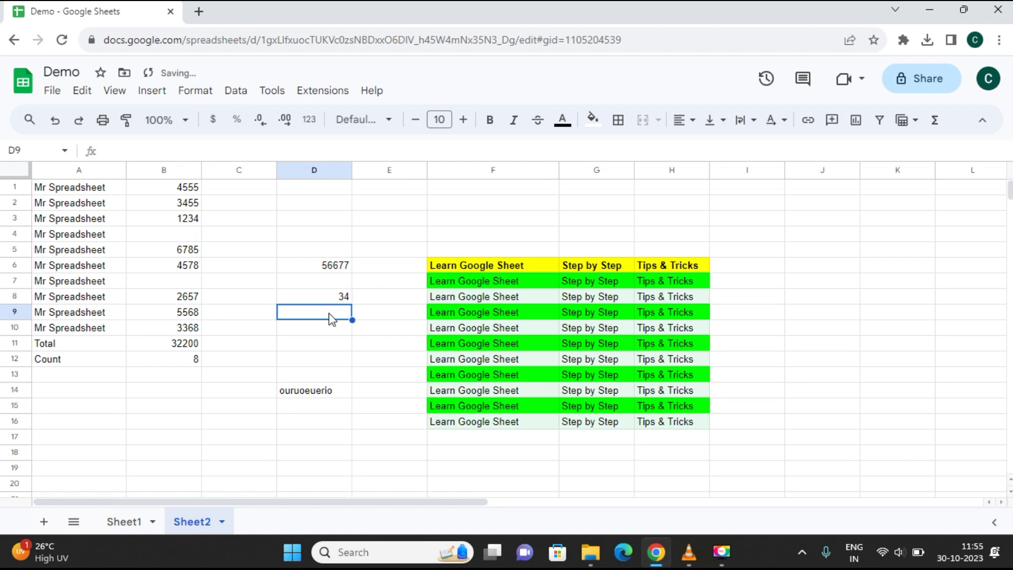
click(309, 392)
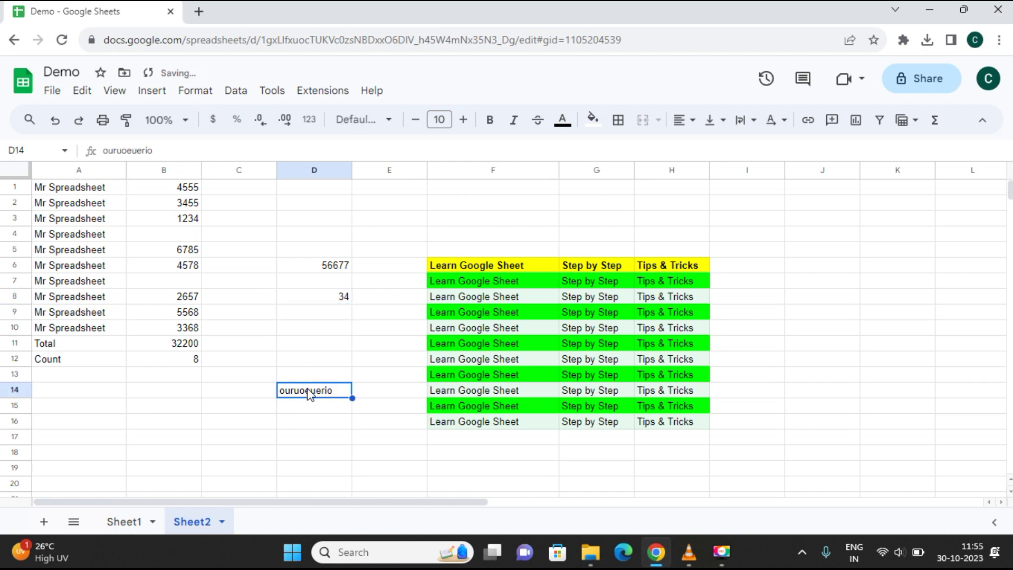
- Name the current version of the spreadsheet "Demo 1.1" and save it in the version history
click(53, 93)
mouse_move(89, 283)
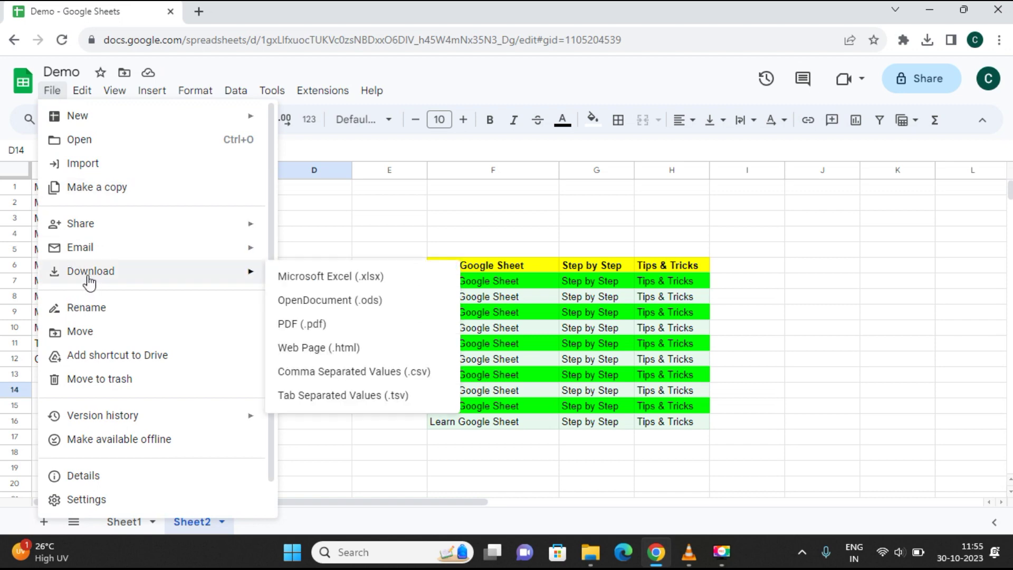
mouse_move(112, 414)
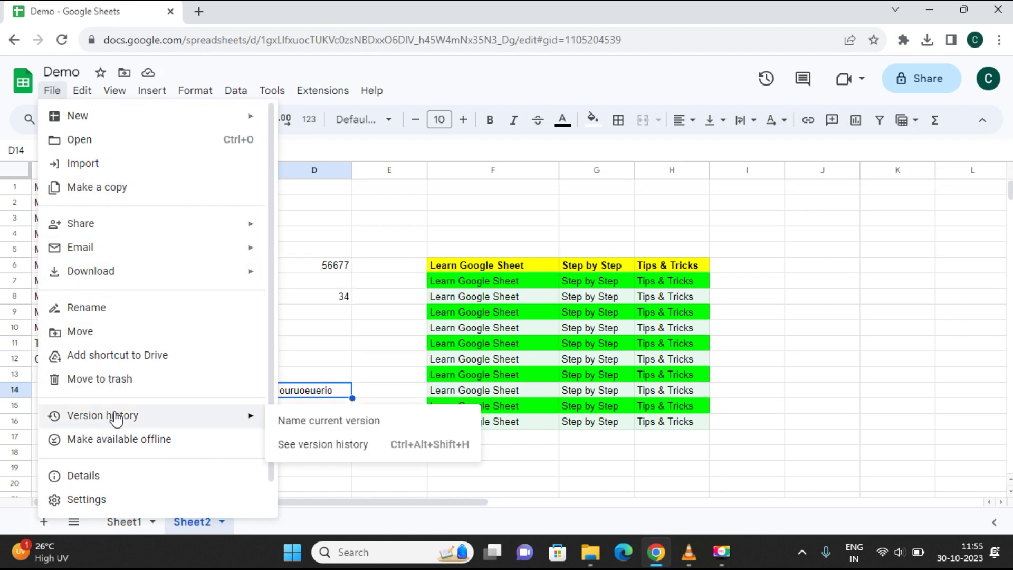
click(296, 422)
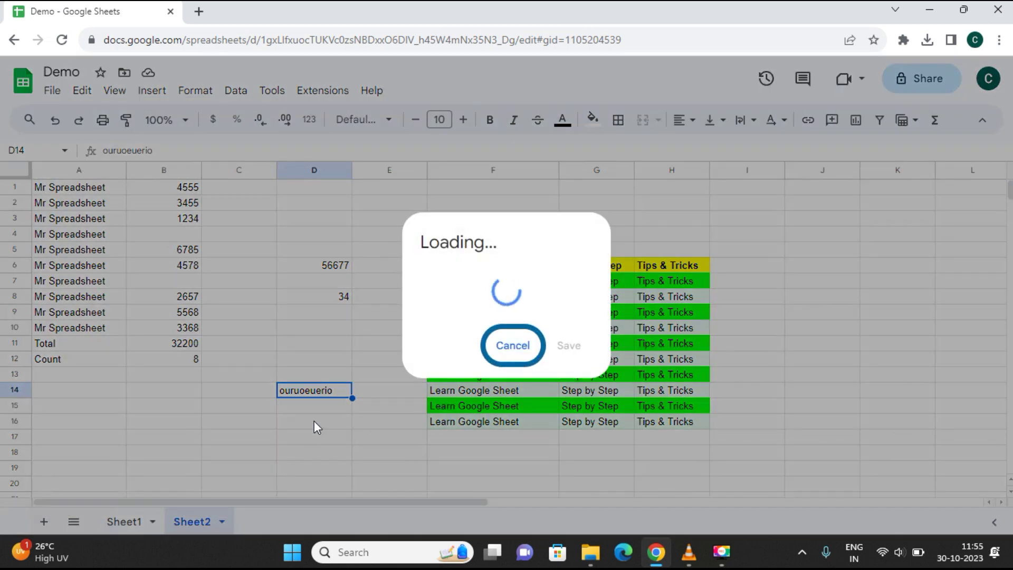
text(Demo)
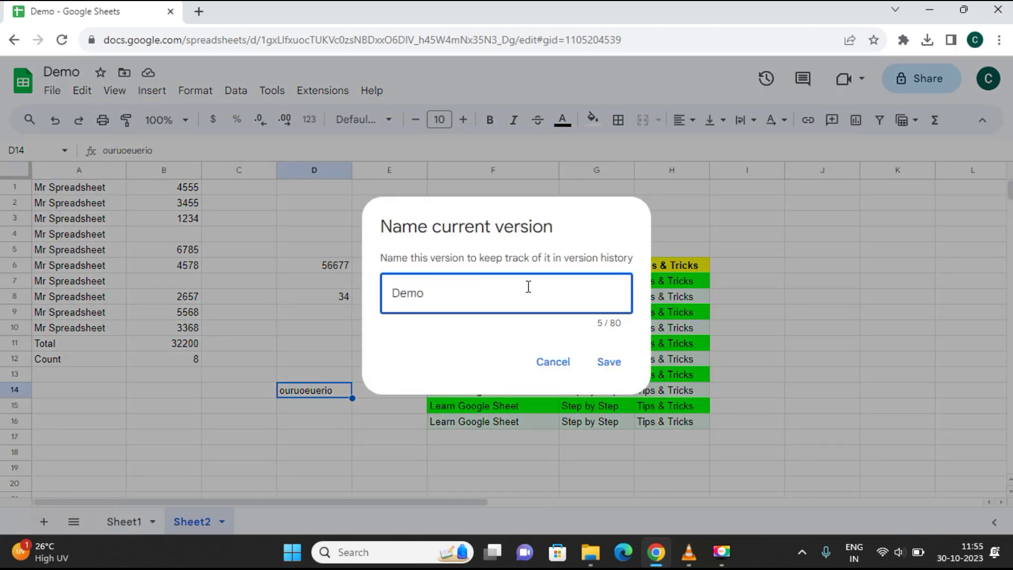
text( 1.1)
click(609, 363)
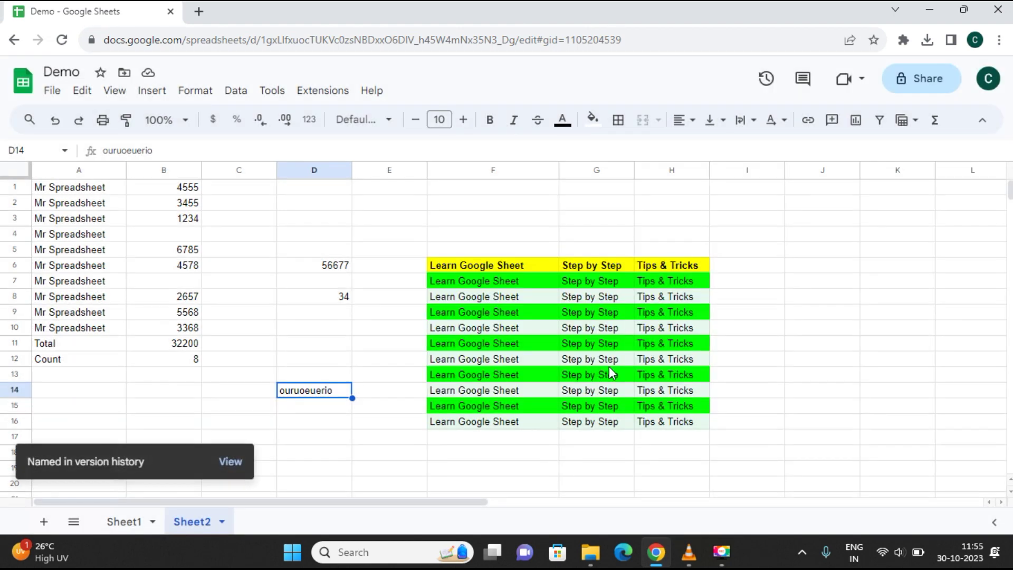
click(351, 422)
click(358, 339)
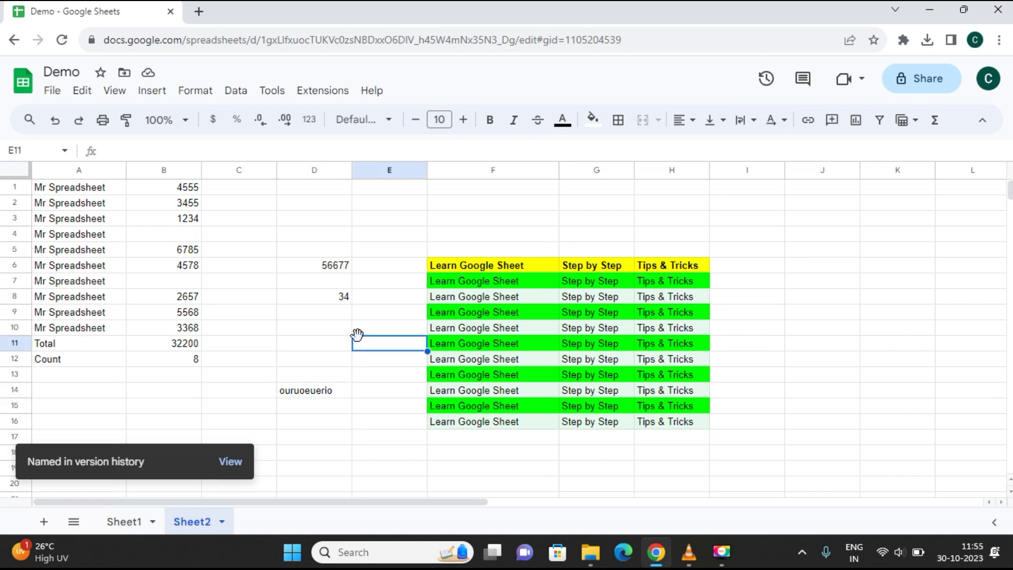
- Compare the highlighted edits of versions "Demo 1.0" and "Demo 1.1" in the version history, and return to the spreadsheet without restoring
click(51, 93)
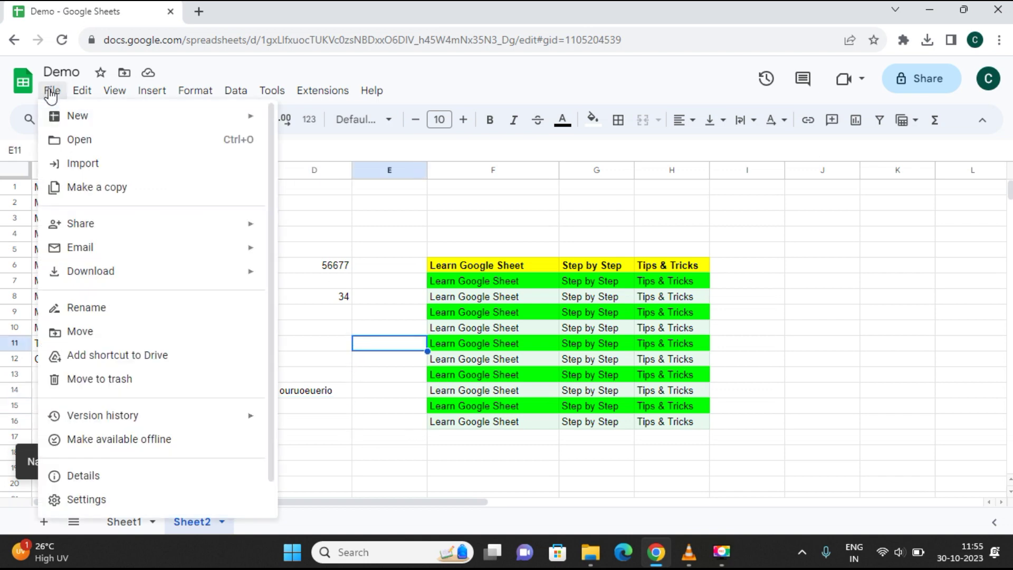
mouse_move(169, 416)
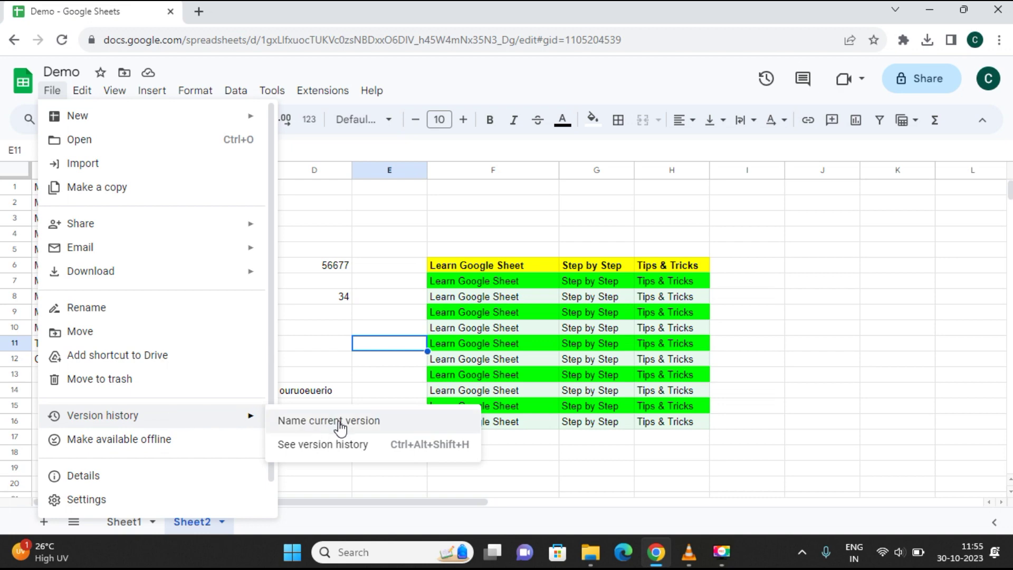
click(297, 449)
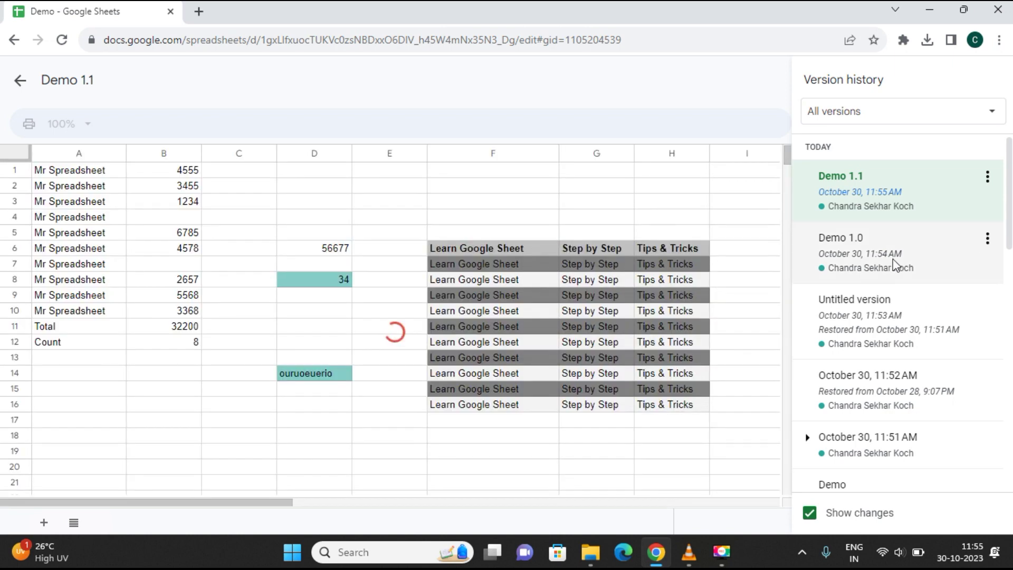
click(861, 253)
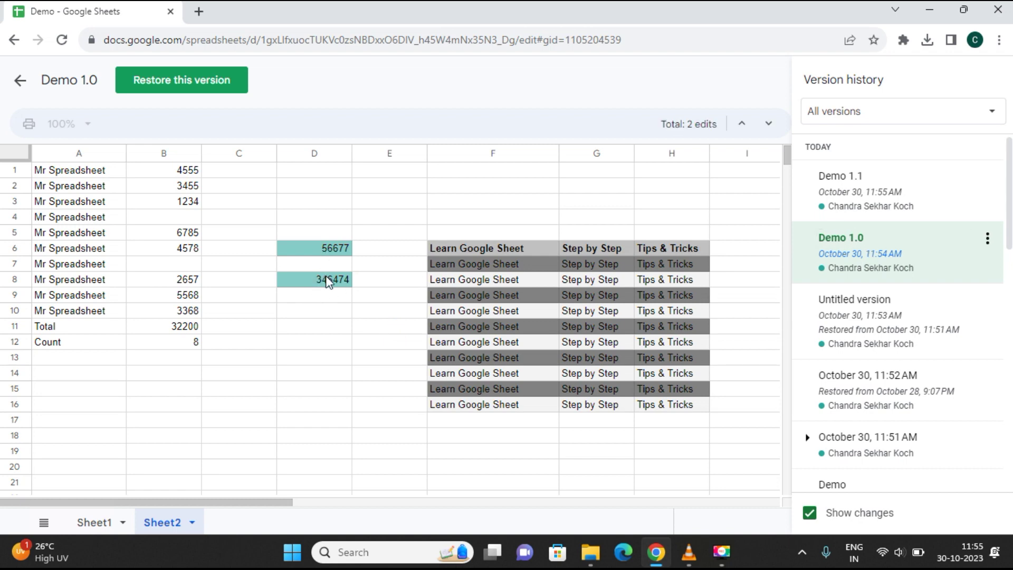
click(879, 202)
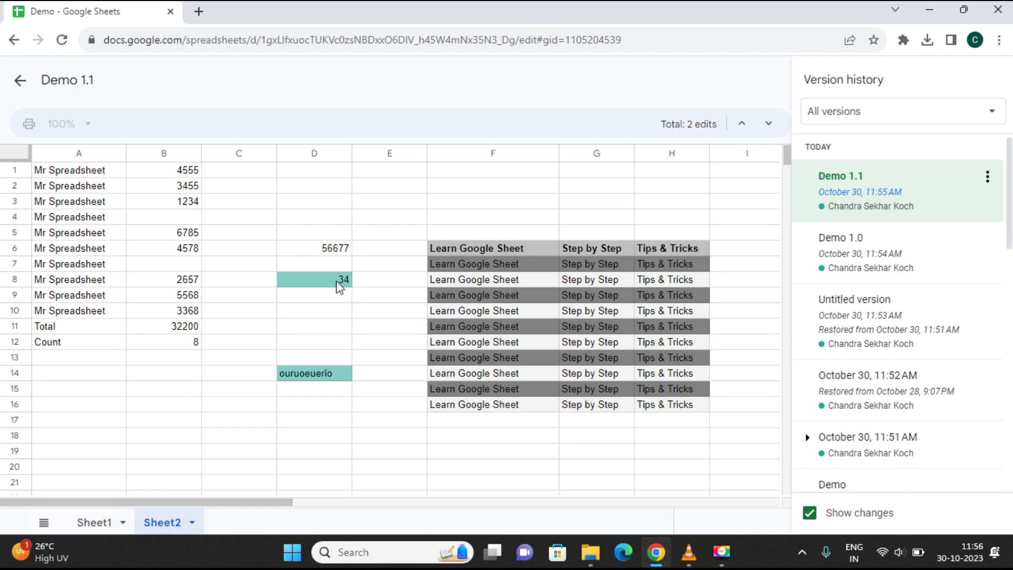
click(887, 266)
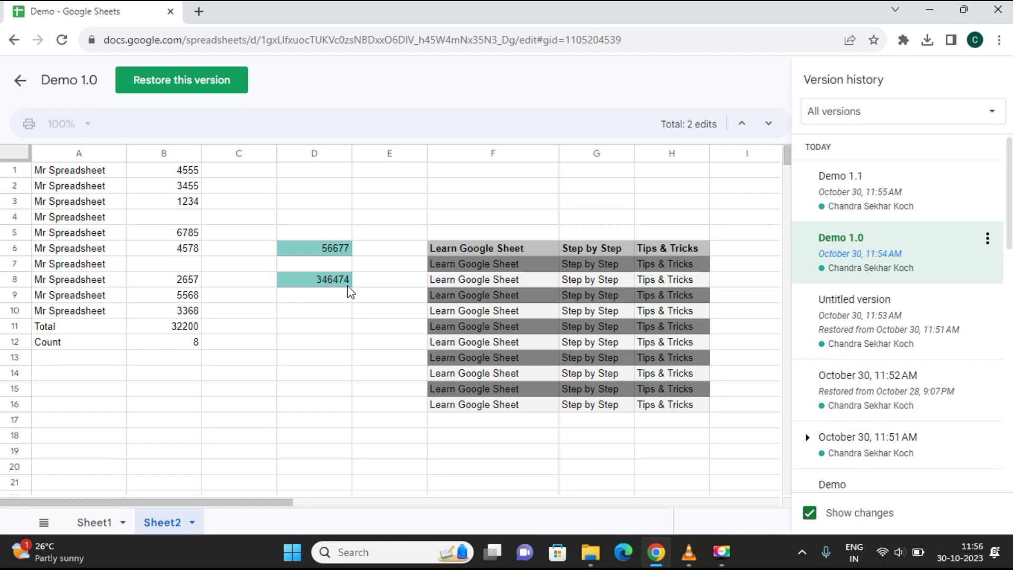
click(856, 198)
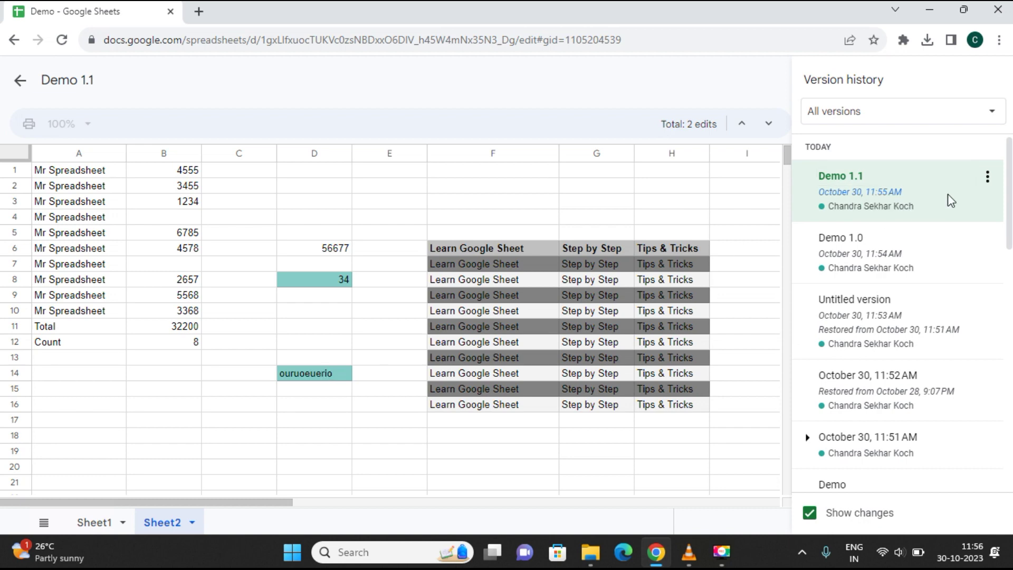
click(918, 263)
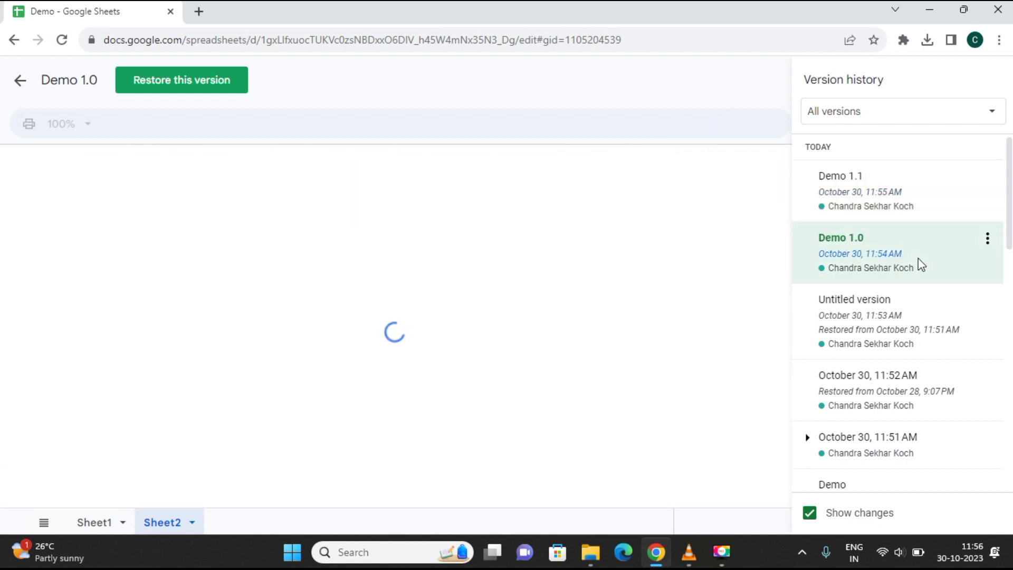
click(20, 80)
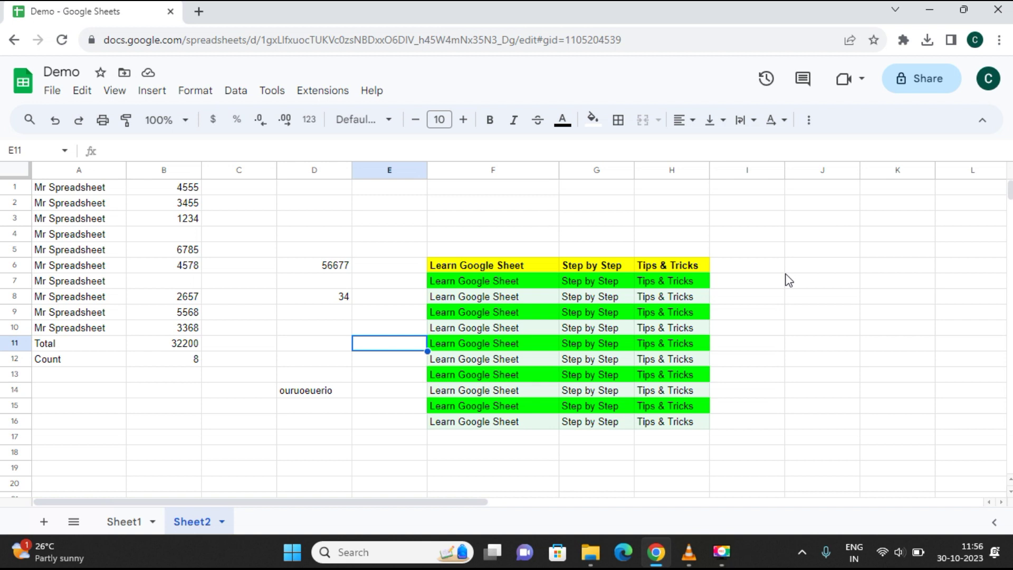
click(777, 238)
click(826, 312)
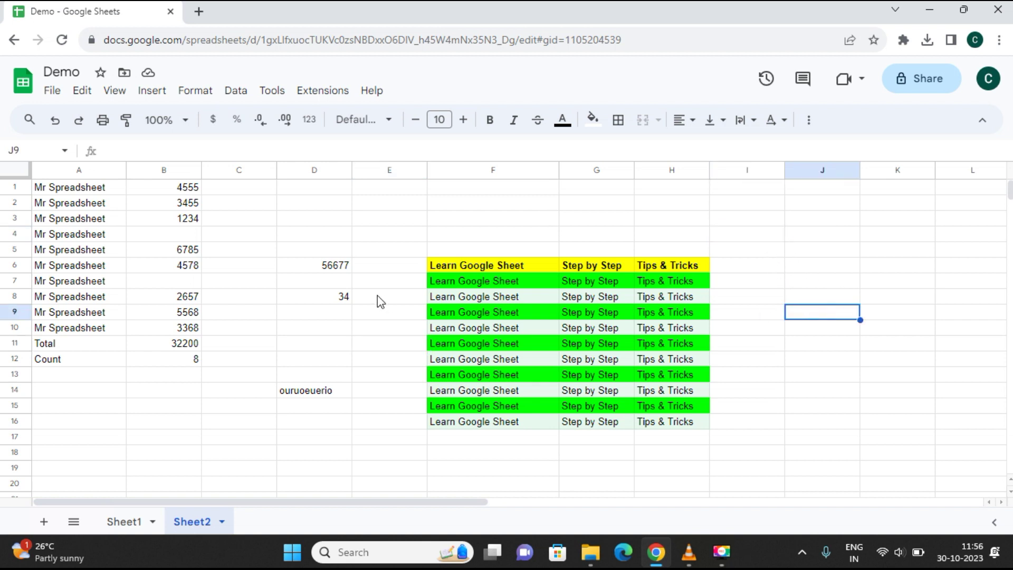
click(253, 318)
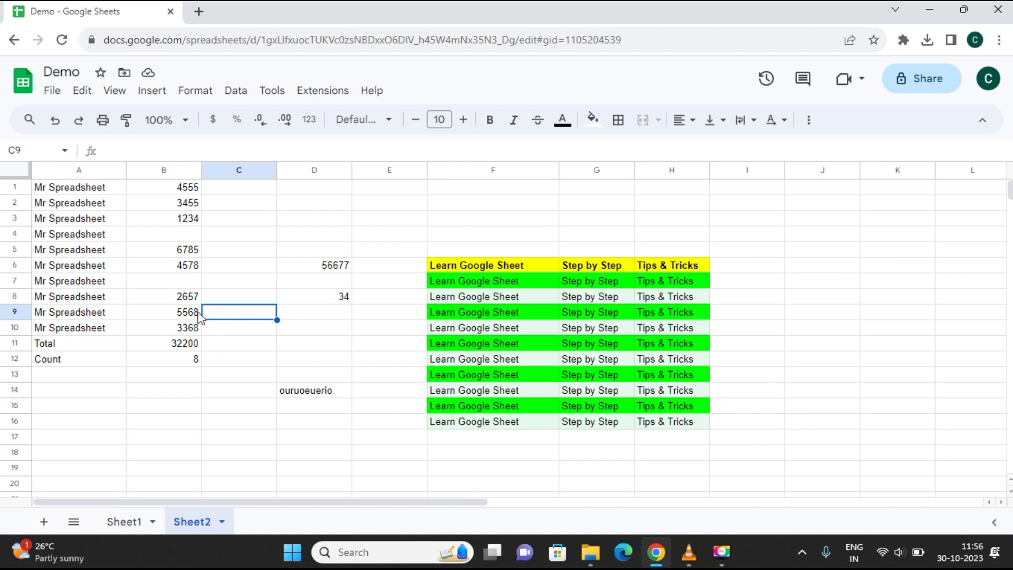
- Delete the value in cell B8 and enter "z" in its place
click(190, 298)
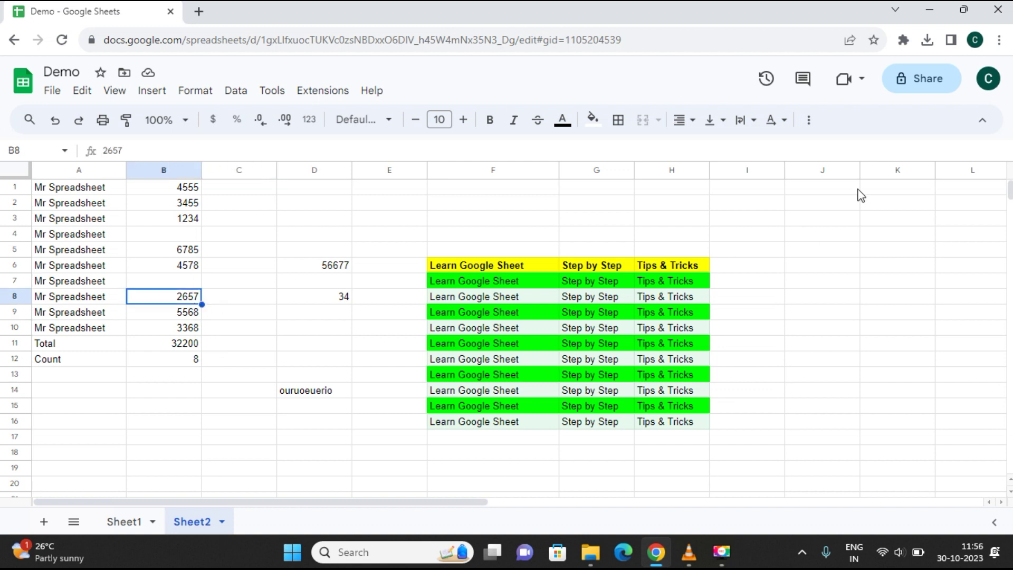
key(Delete)
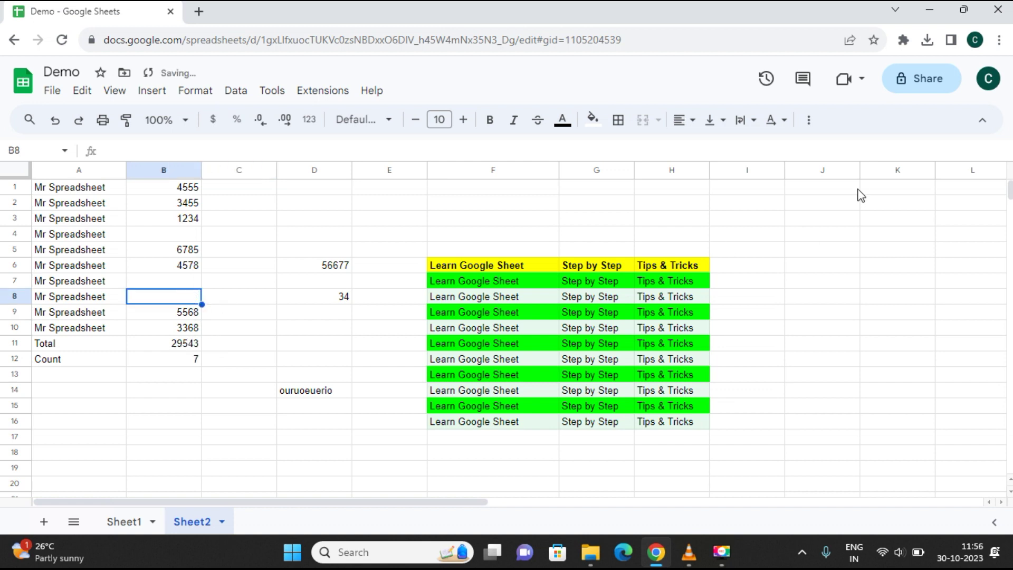
text(z)
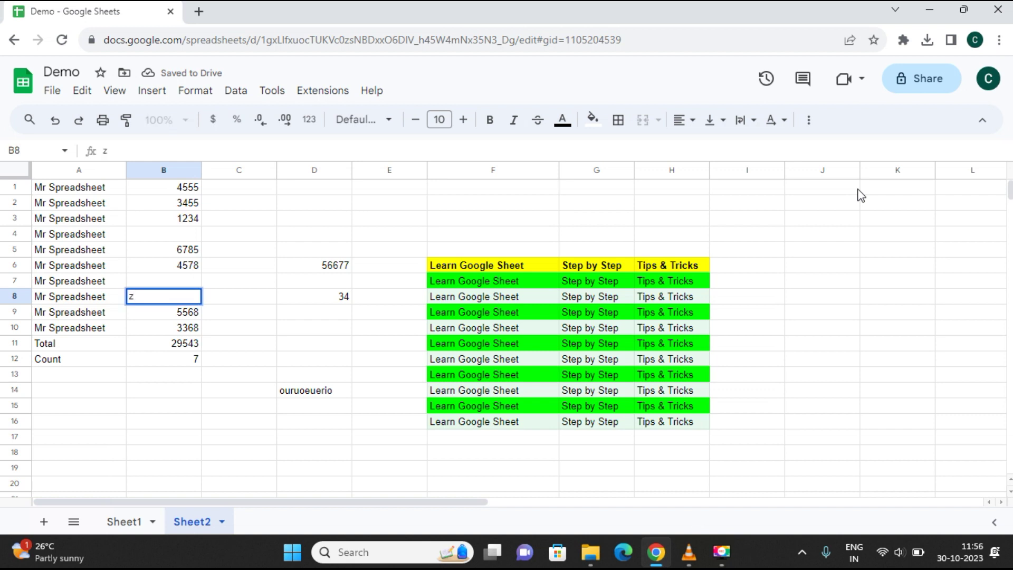
click(391, 239)
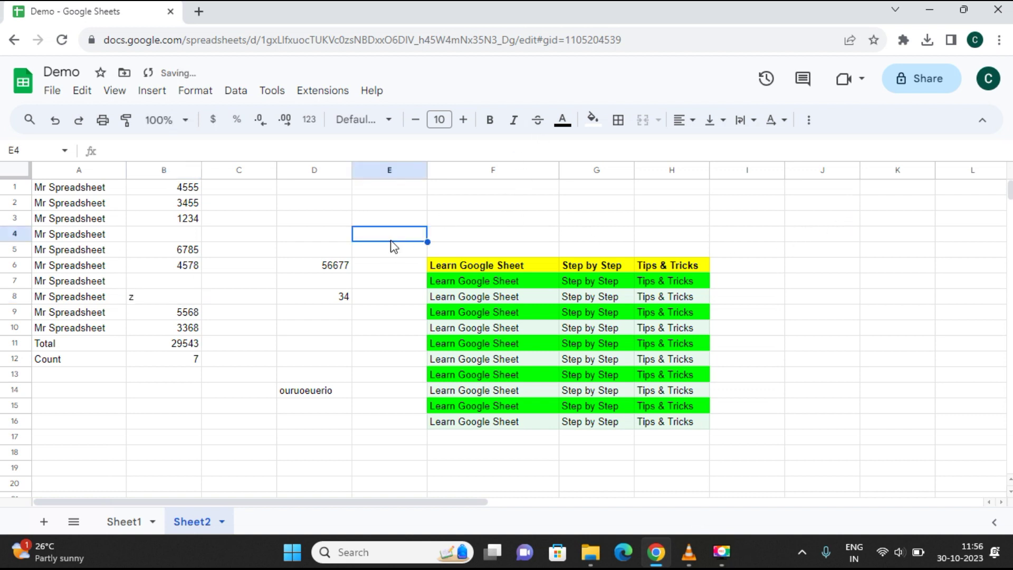
- Undo the last two edits made to cell B8
click(292, 301)
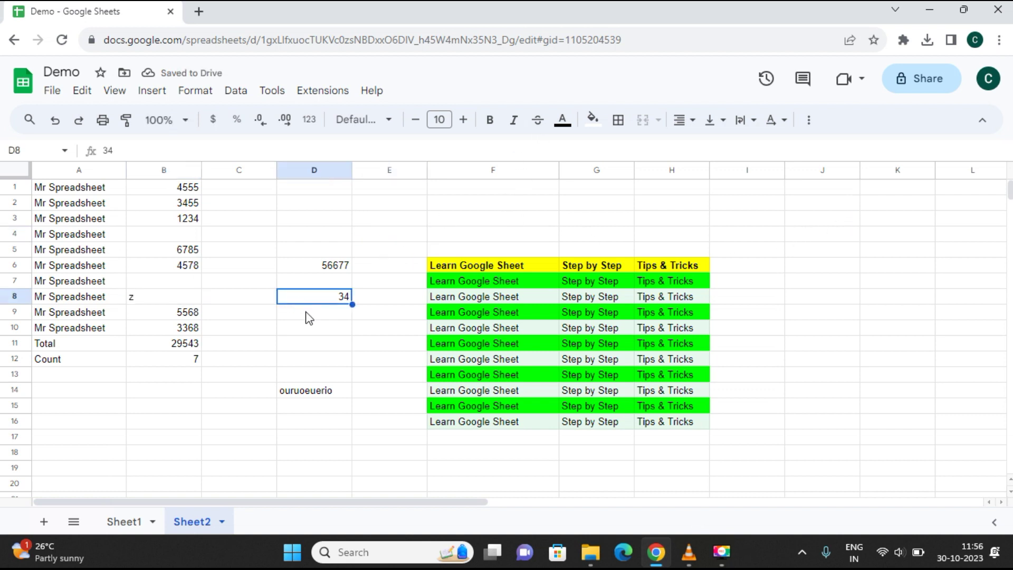
key(ctrl+z)
key(ctrl+z)
click(291, 306)
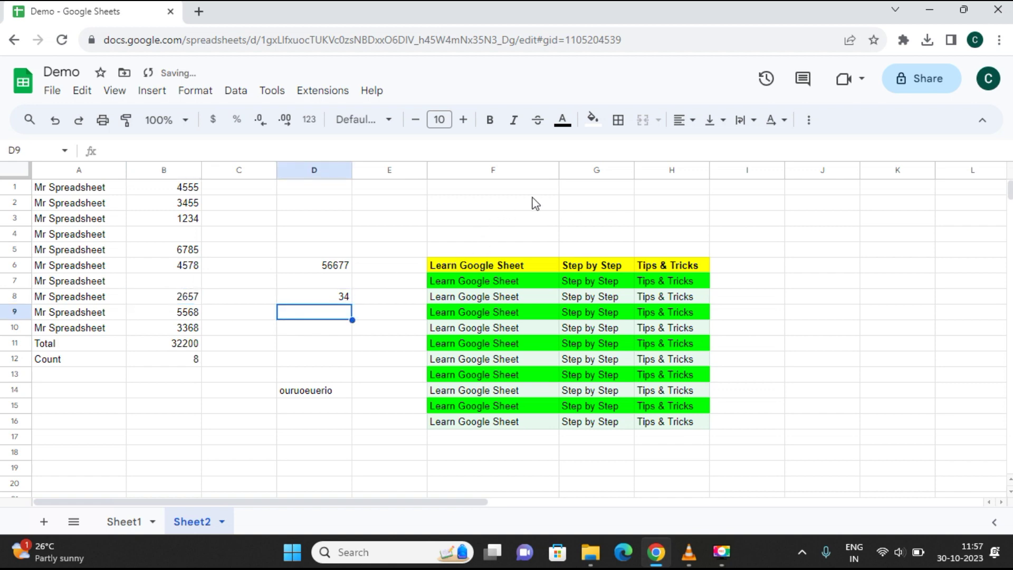